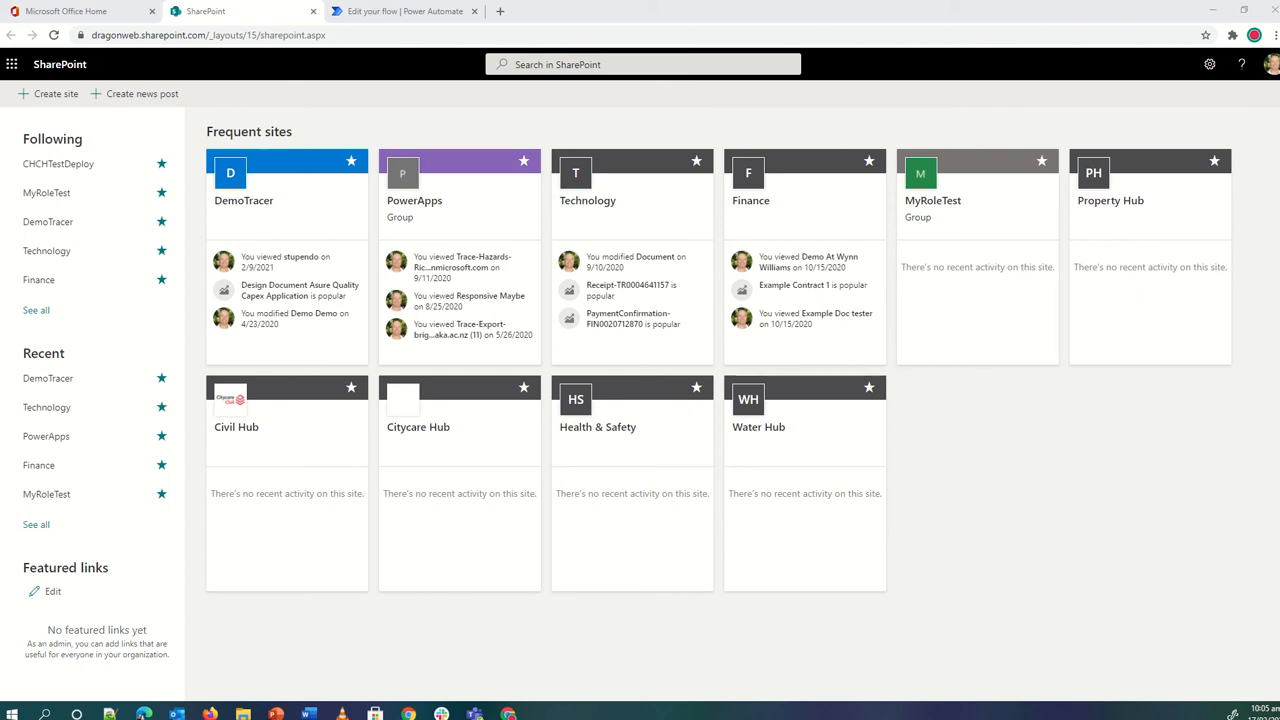
Create a team site named CHCHBootcamp with public privacy and no additional owners or members
left_click(56, 96)
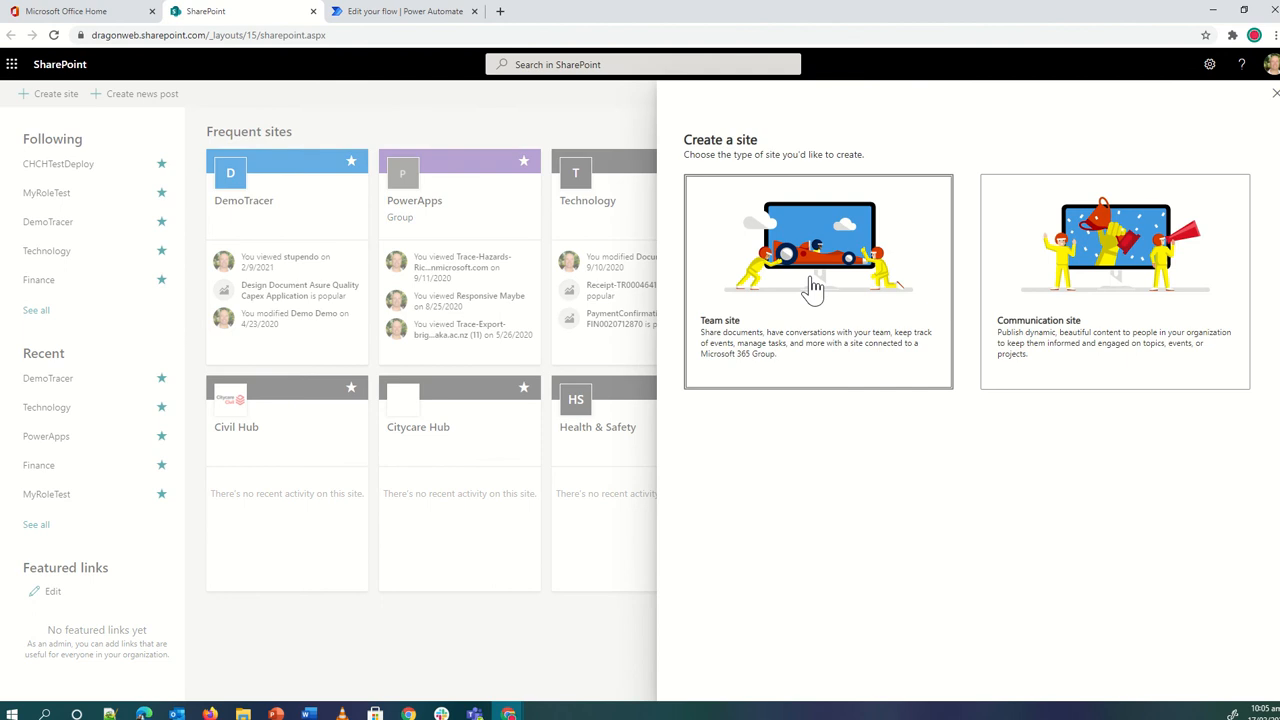
left_click(813, 288)
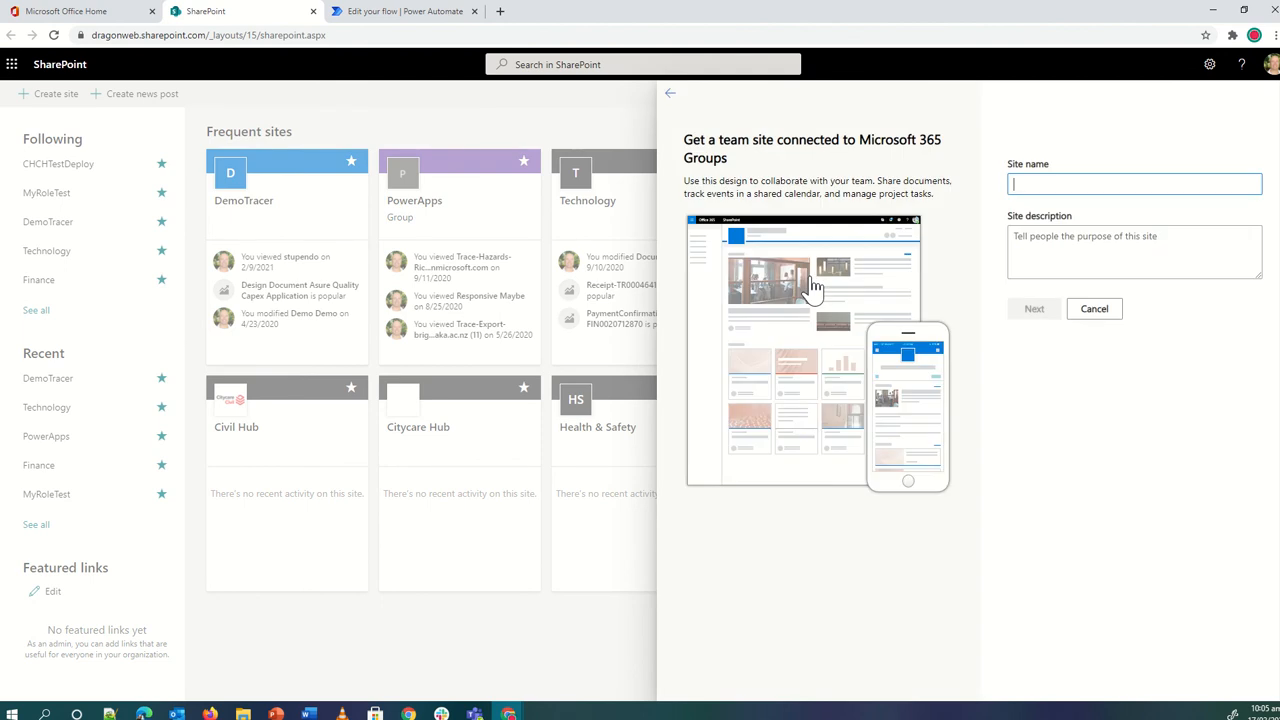
type("CHCH")
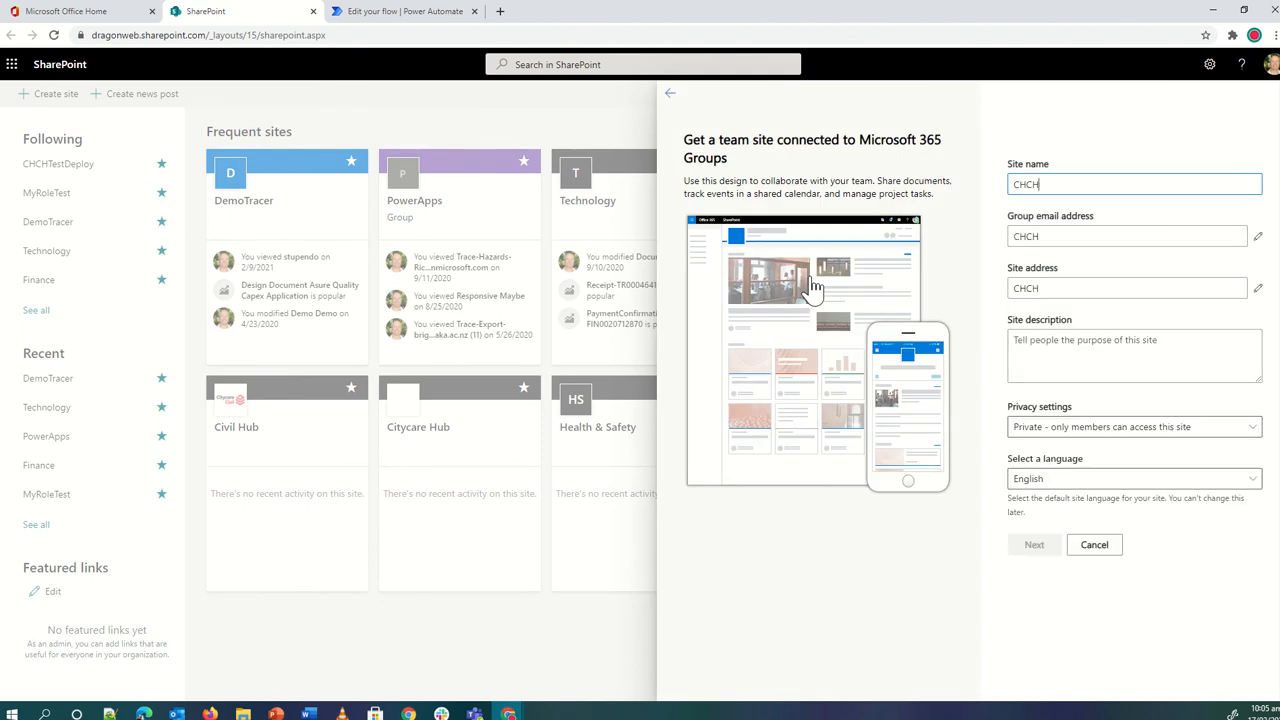
type("Bootcamp")
left_click(1060, 476)
left_click(1041, 497)
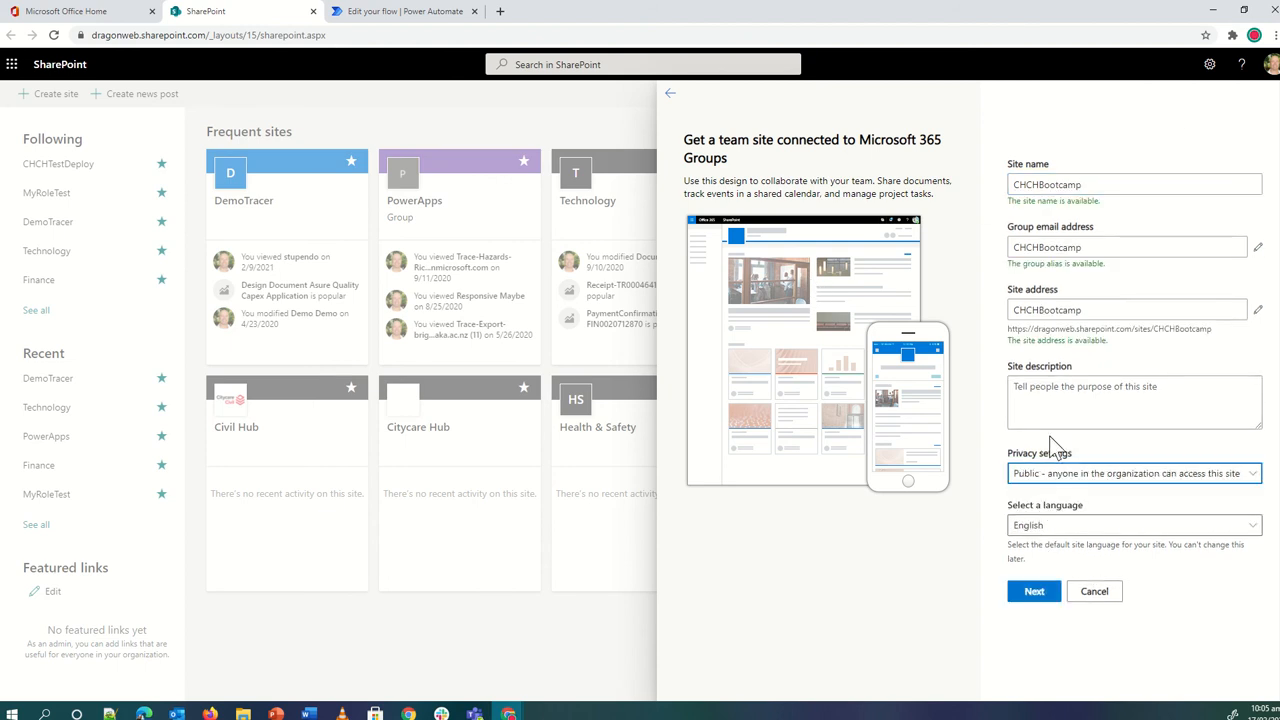
left_click(1035, 592)
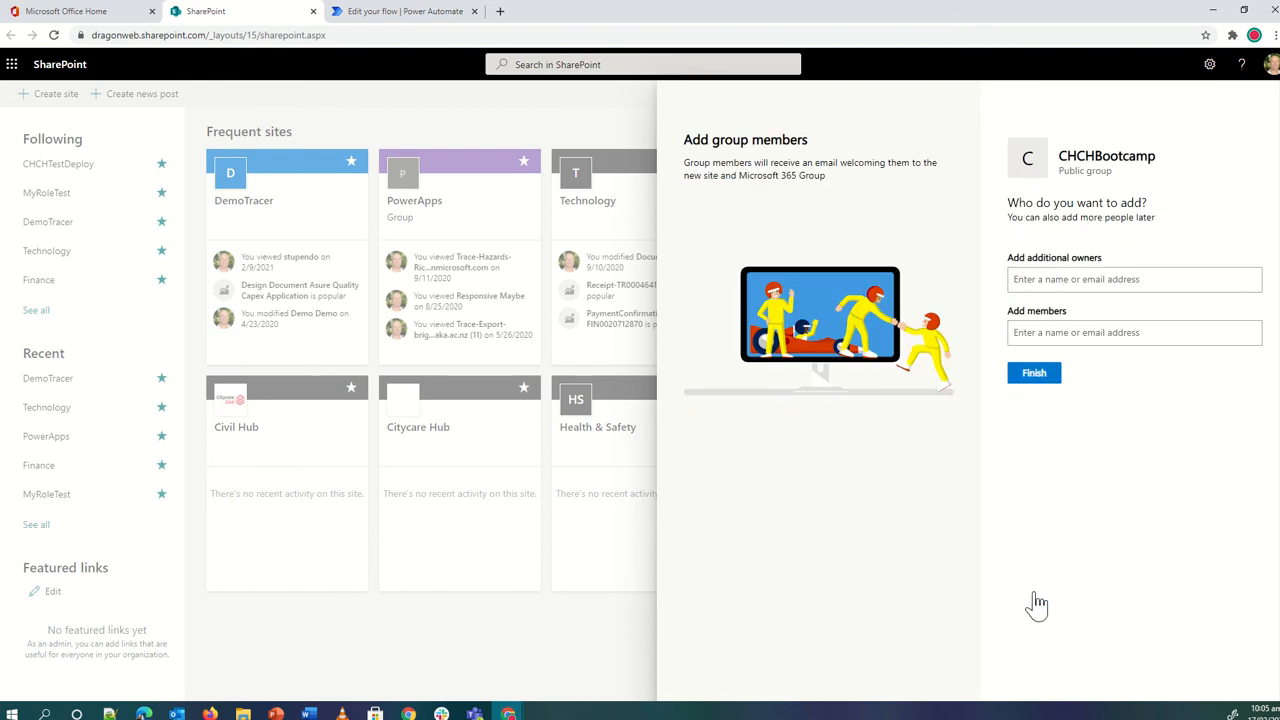
left_click(1036, 375)
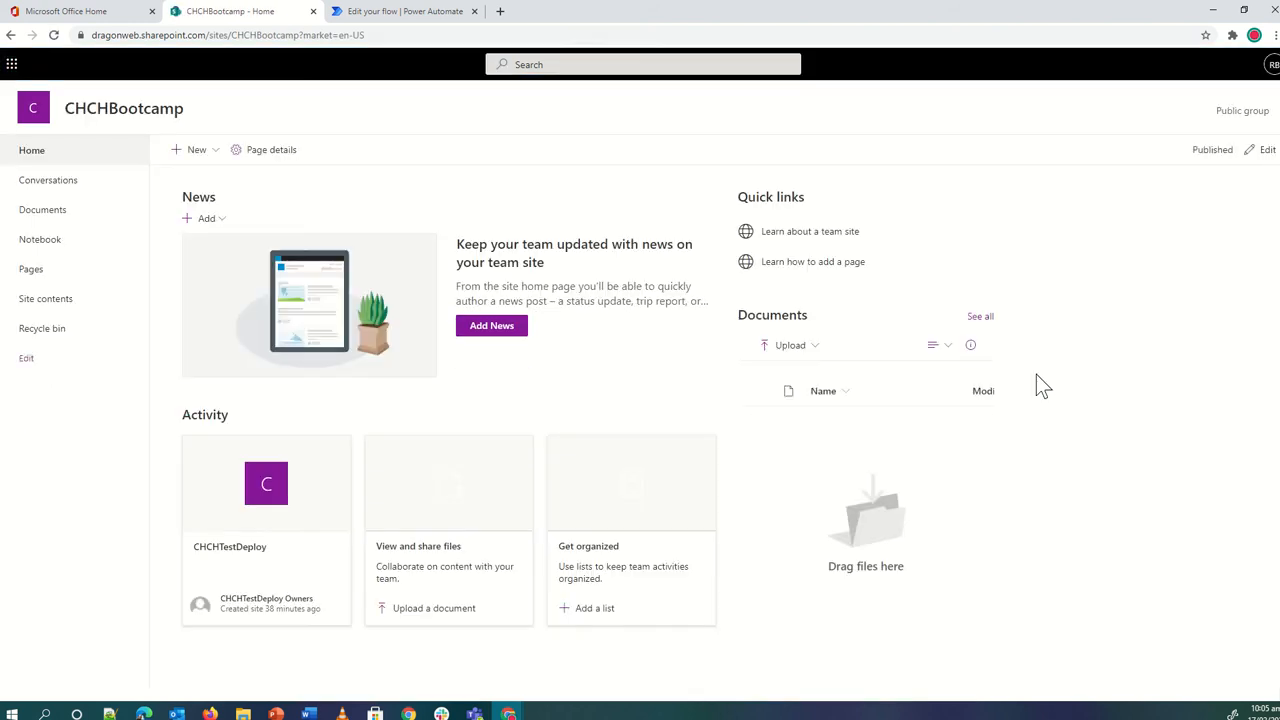
Review the new site's contents and the actions in the existing Power Automate deployment flow, and close that flow
left_click(46, 302)
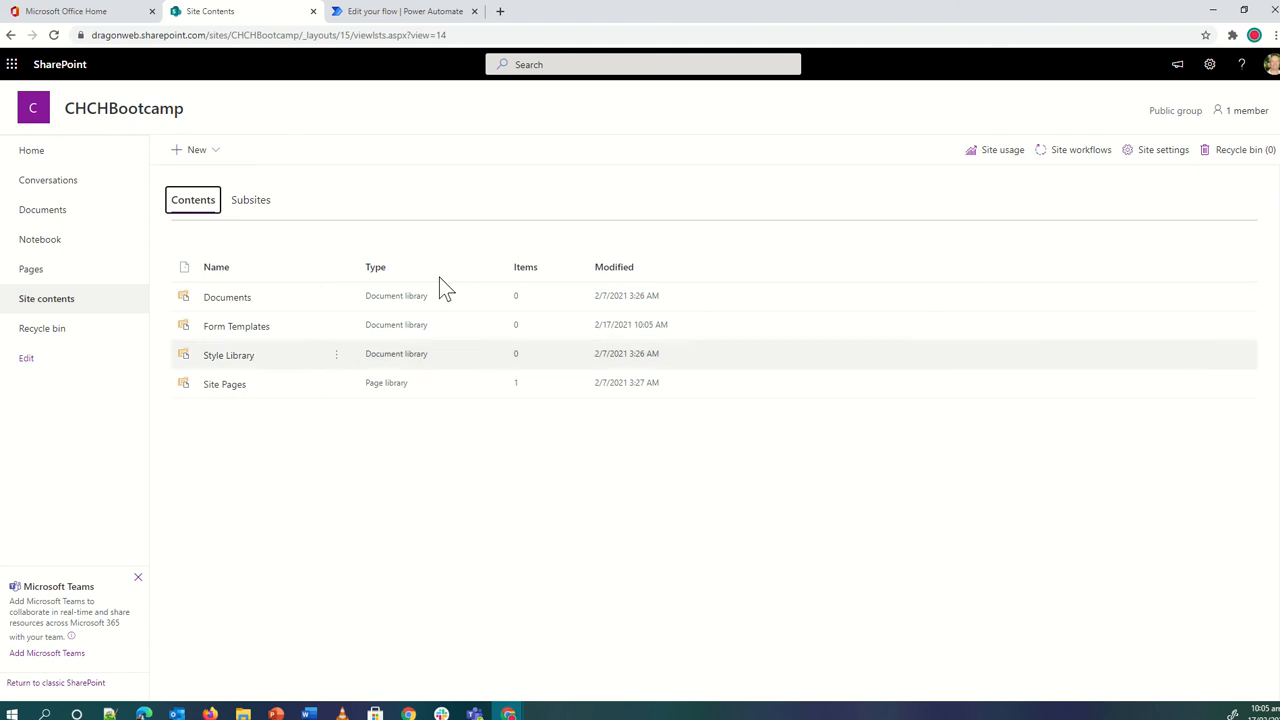
left_click(422, 14)
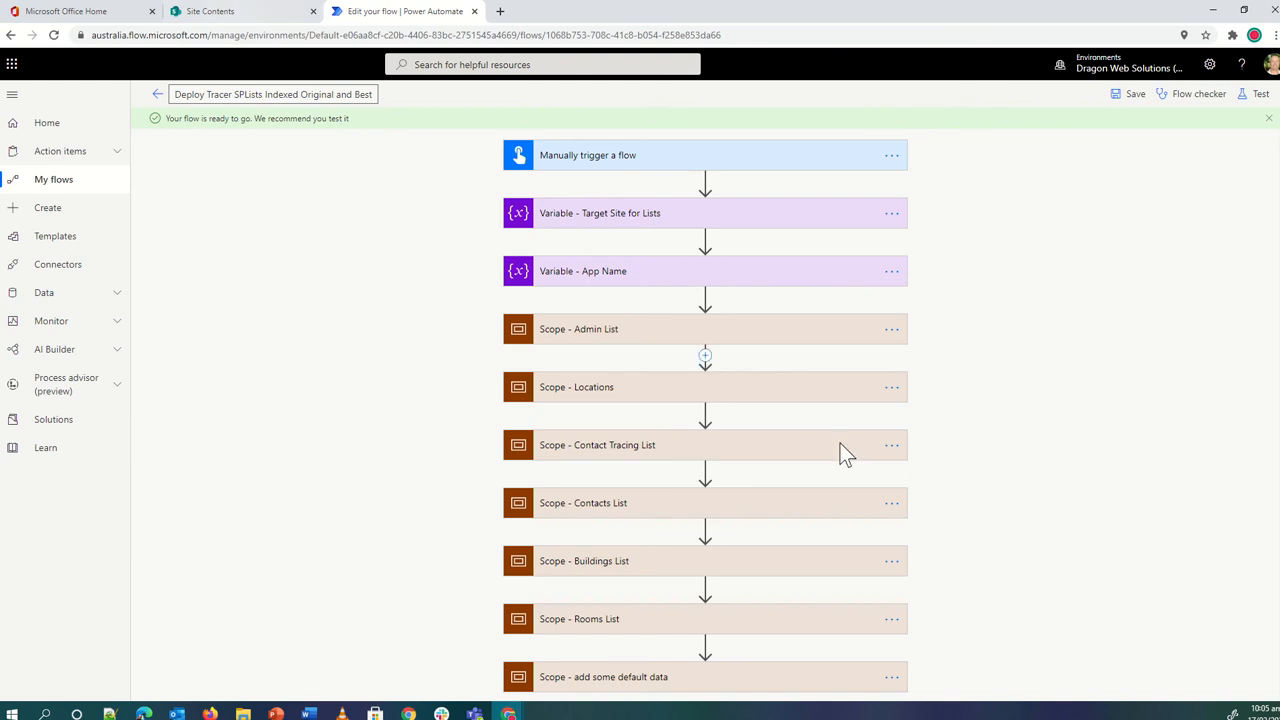
scroll(588, 450, "down", 2)
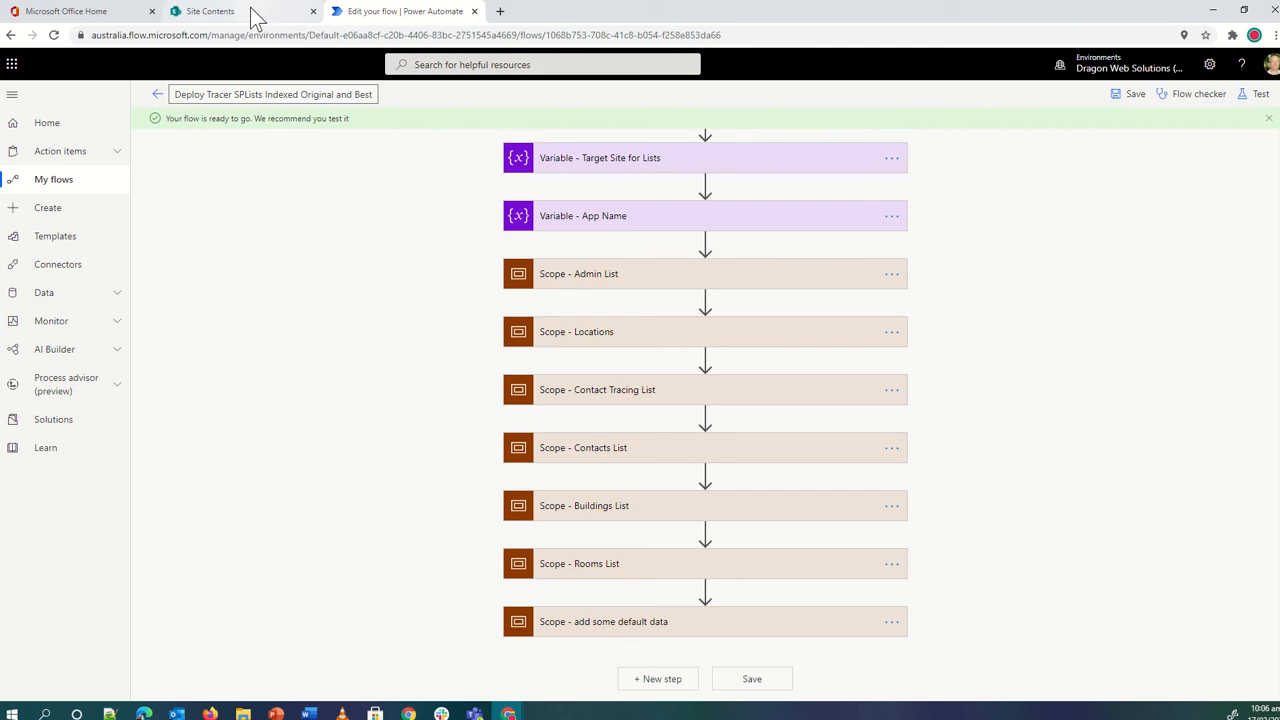
left_click(475, 11)
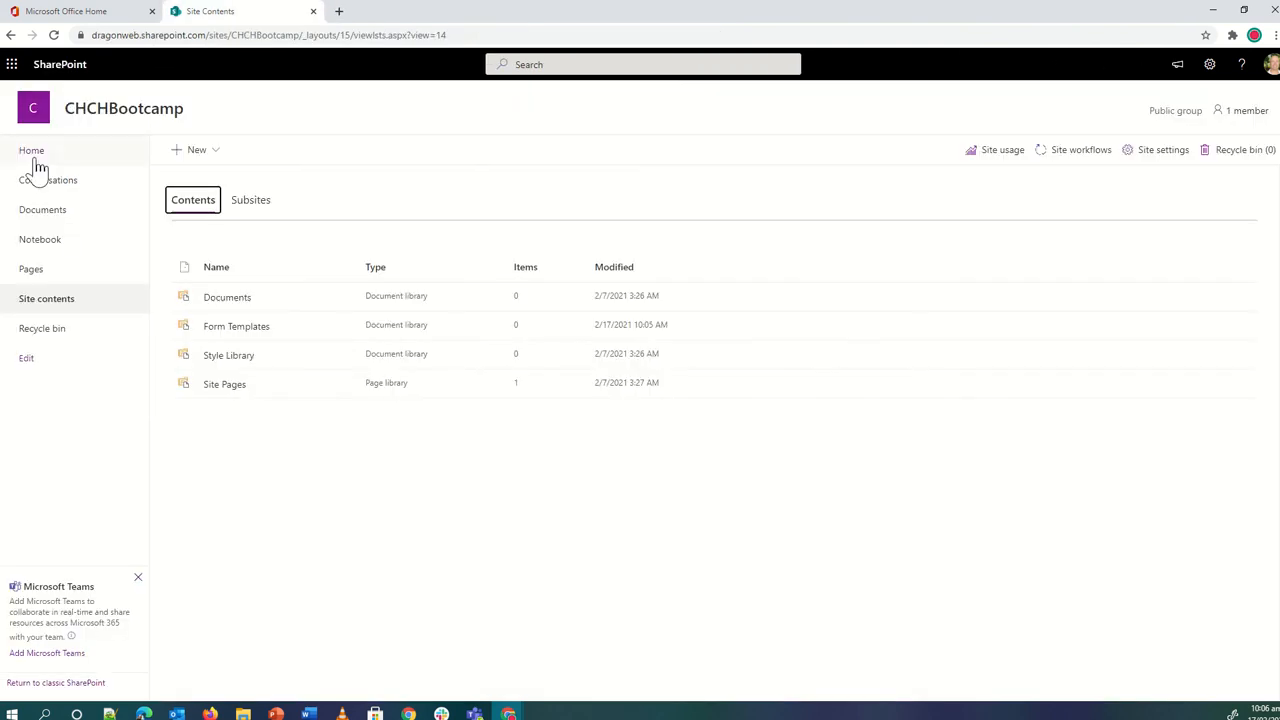
Switch to Power Automate and show the list of own flows
left_click(12, 64)
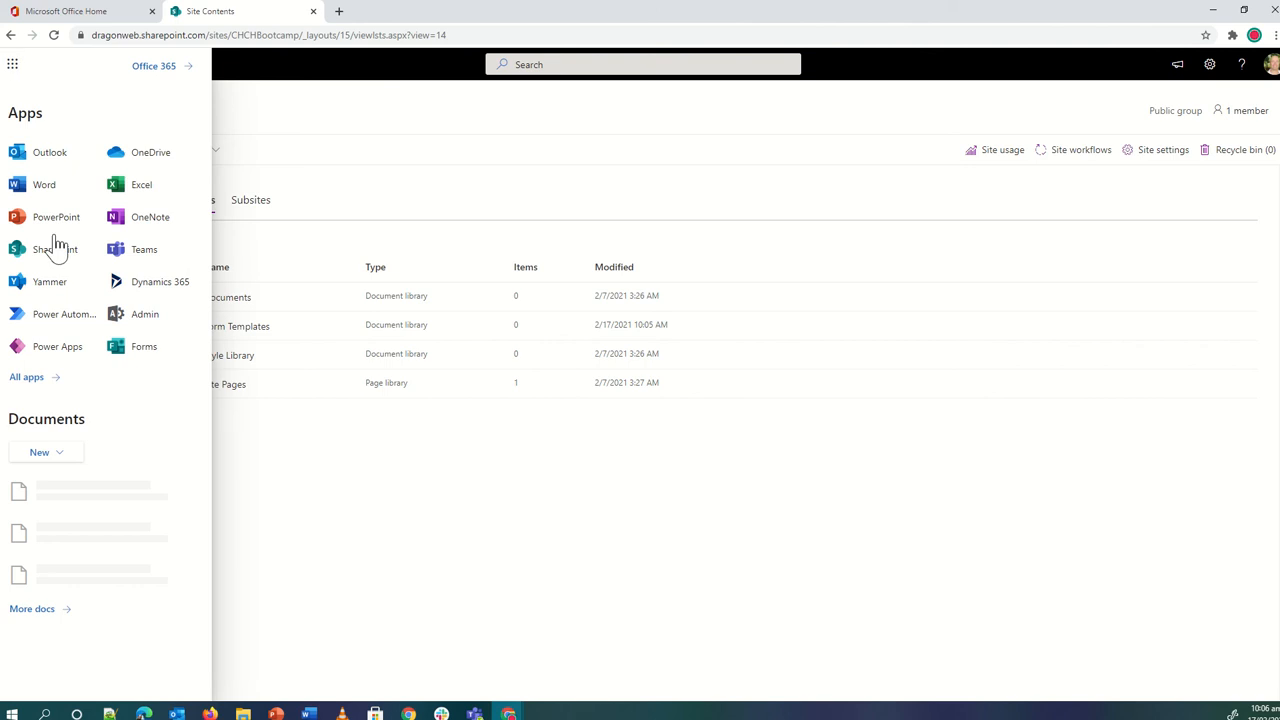
left_click(46, 316)
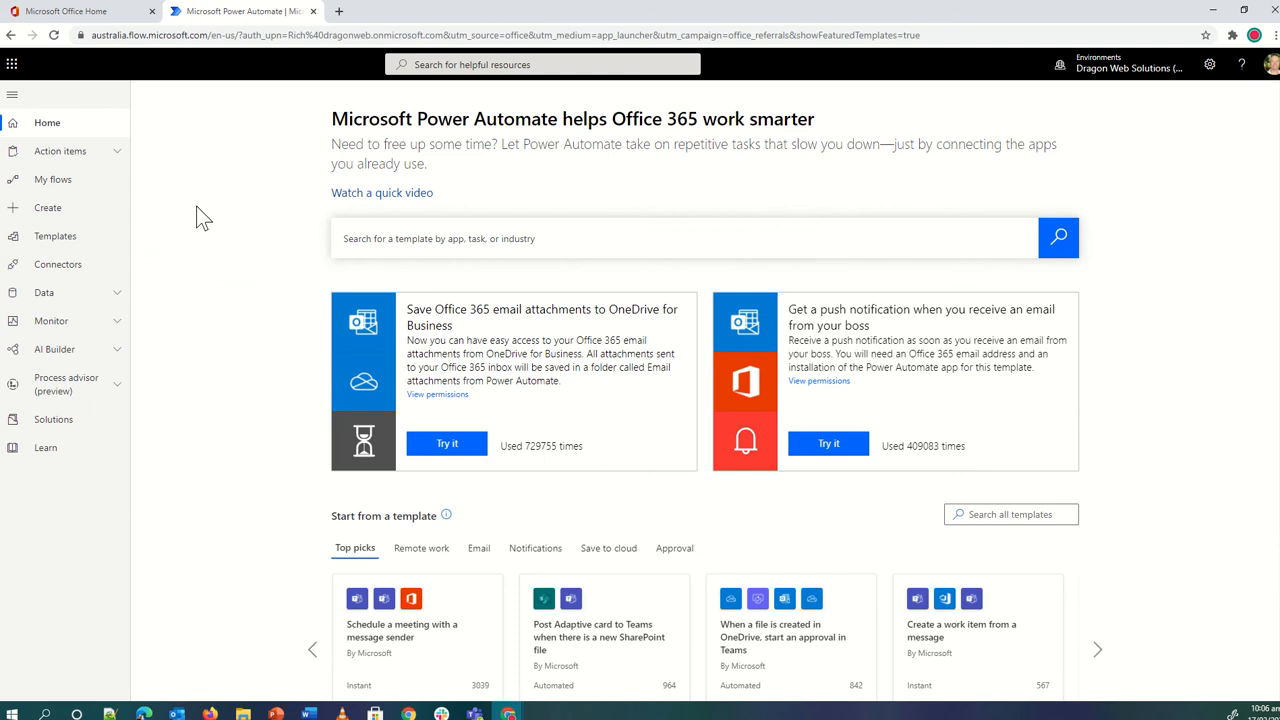
left_click(62, 190)
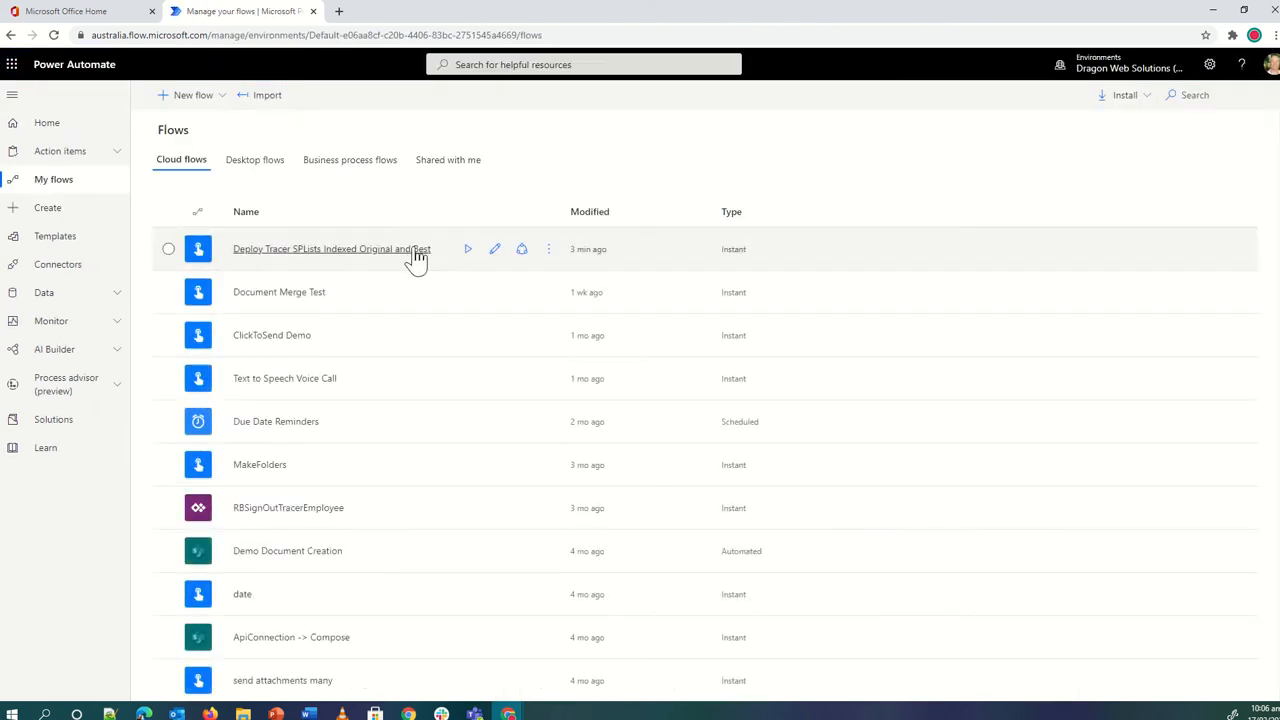
left_click(267, 106)
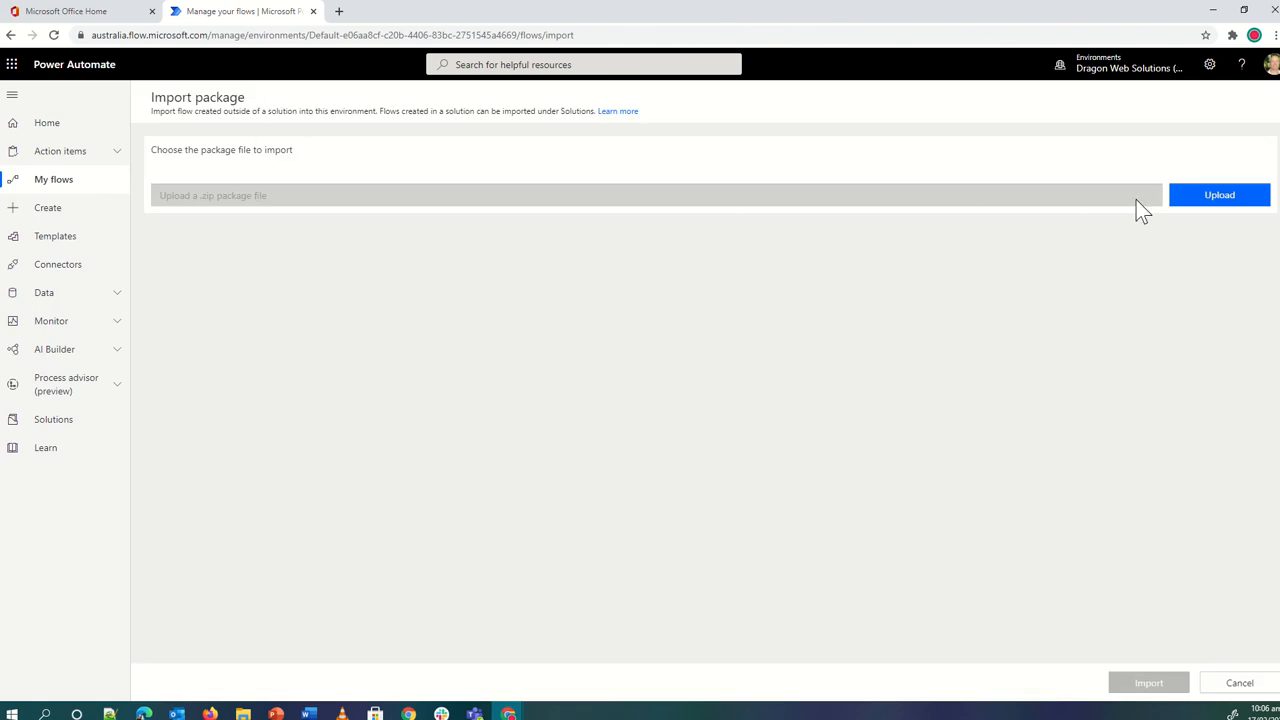
left_click(1229, 203)
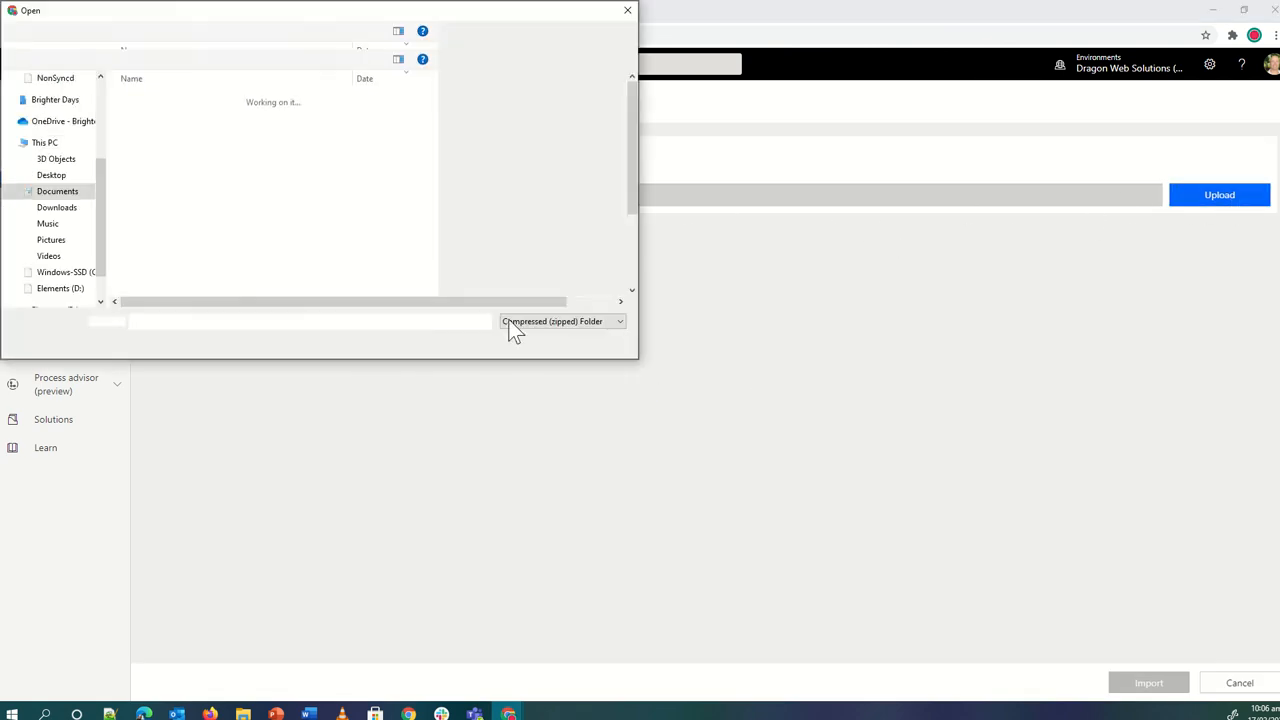
left_click(56, 207)
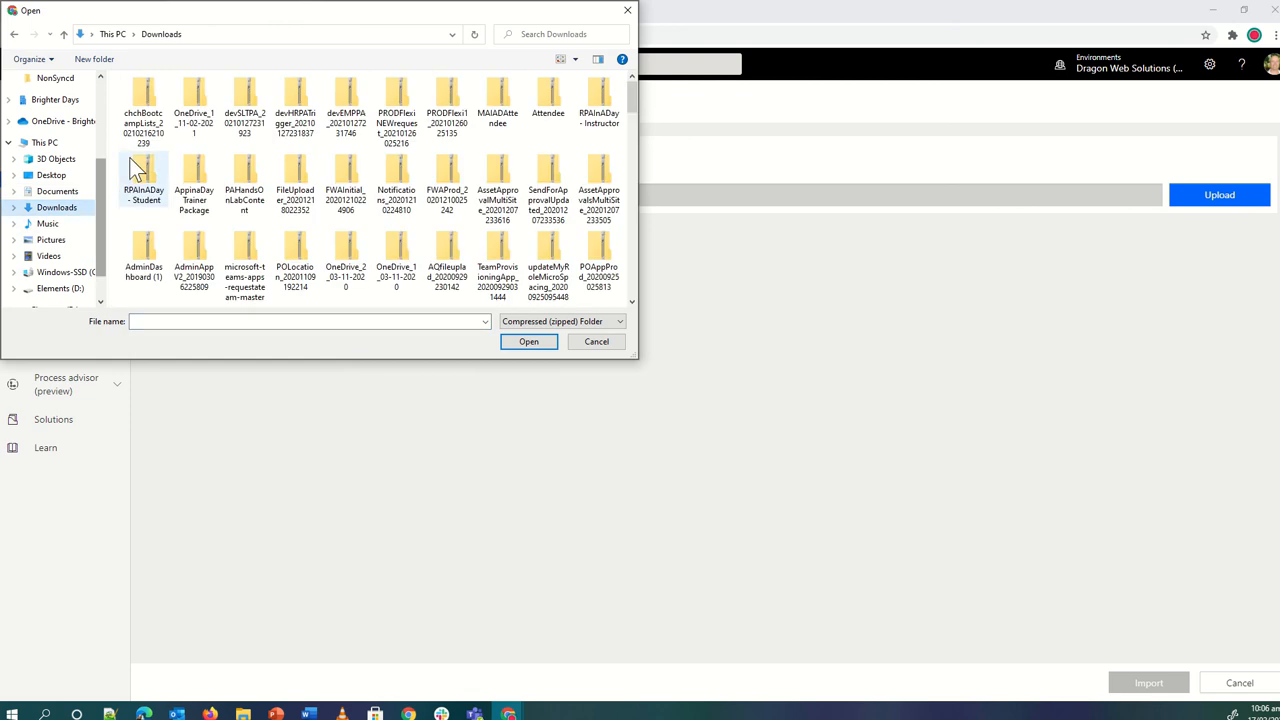
left_click(150, 112)
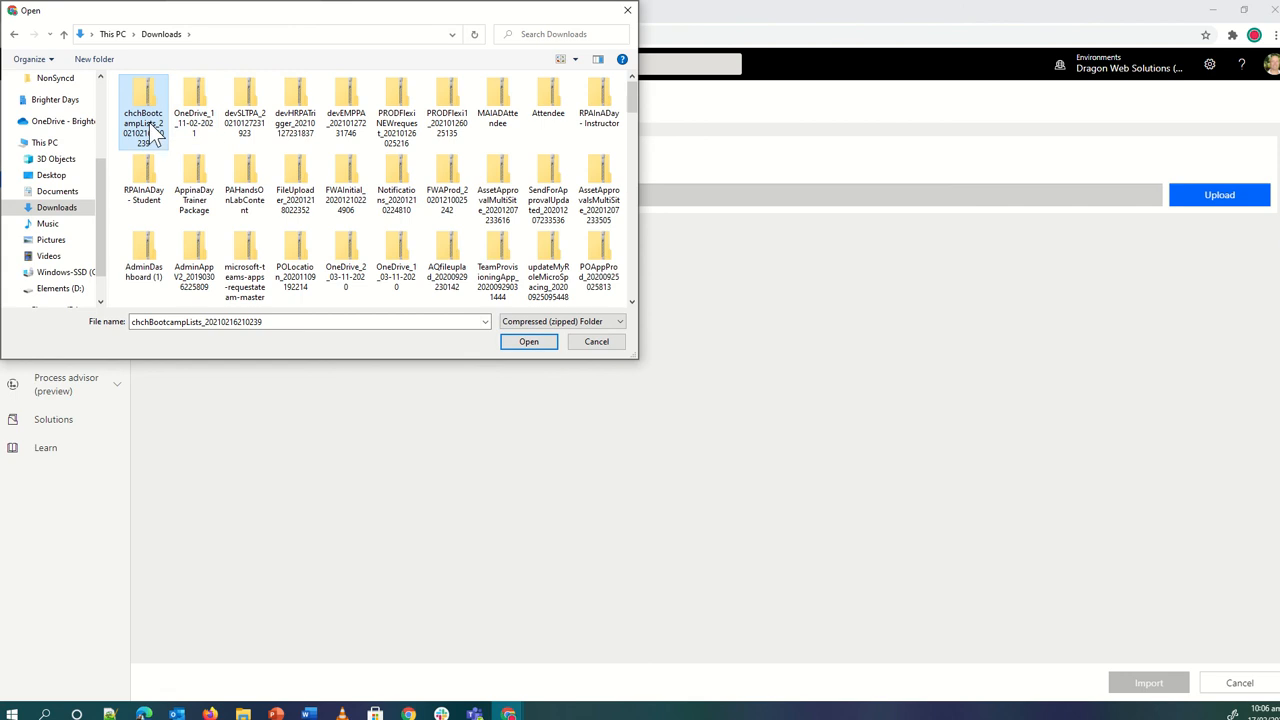
left_click(527, 344)
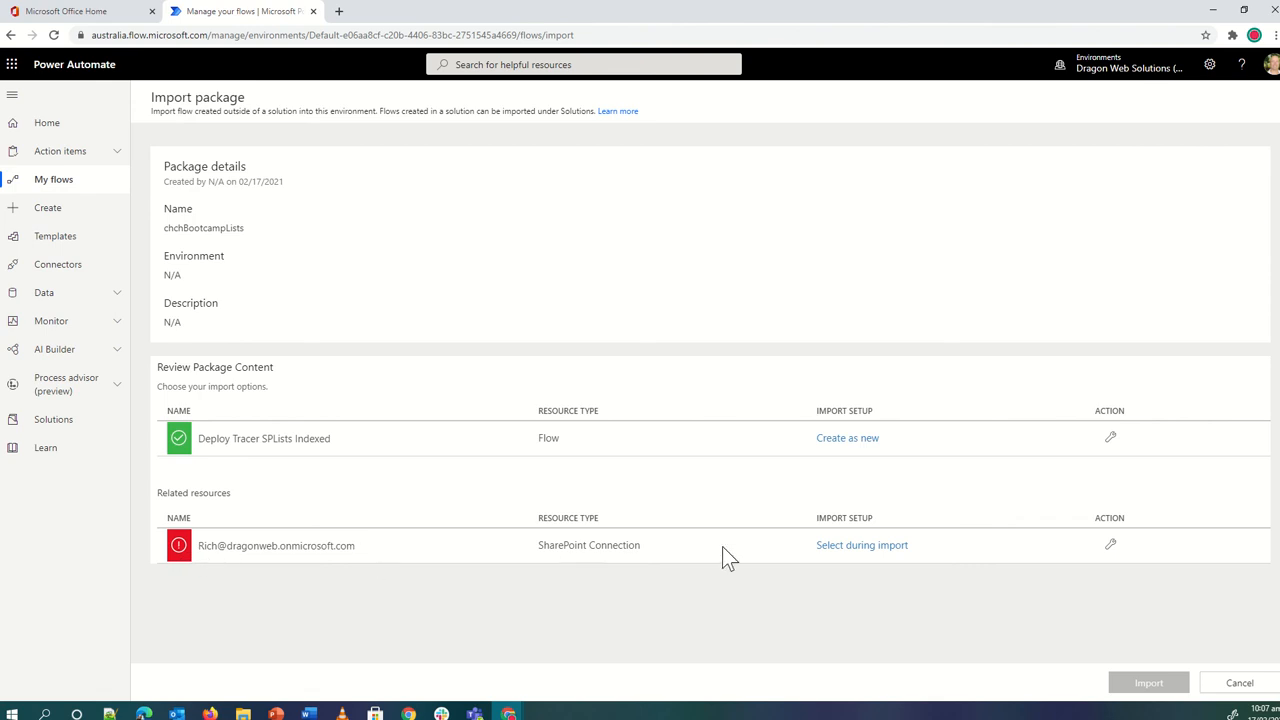
Assign the existing SharePoint connection to the package's related resource and import the package
left_click(859, 548)
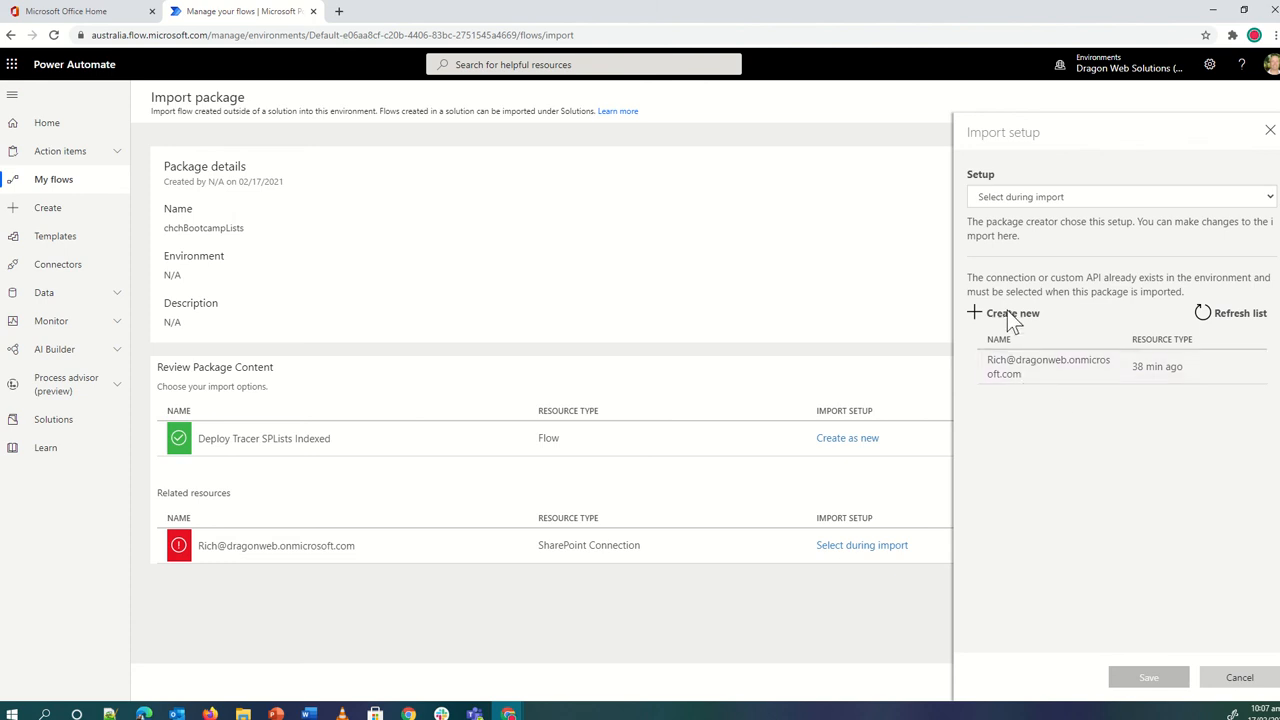
left_click(1020, 372)
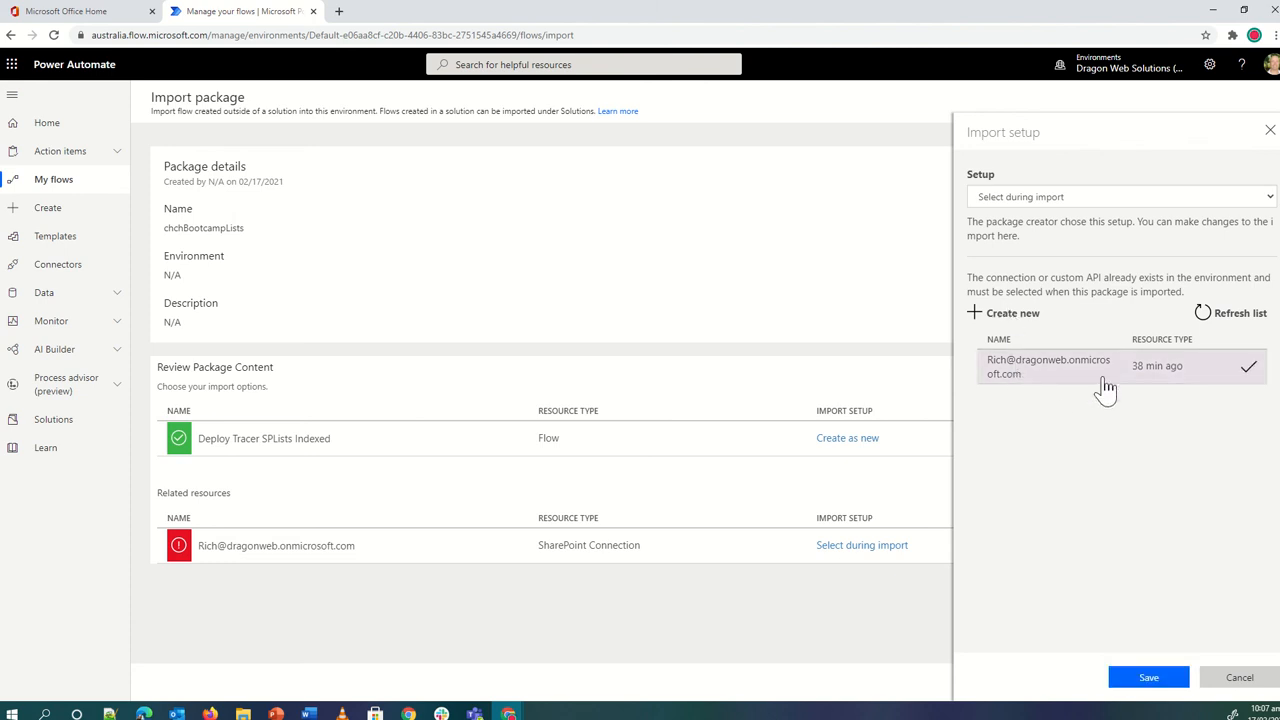
left_click(1148, 678)
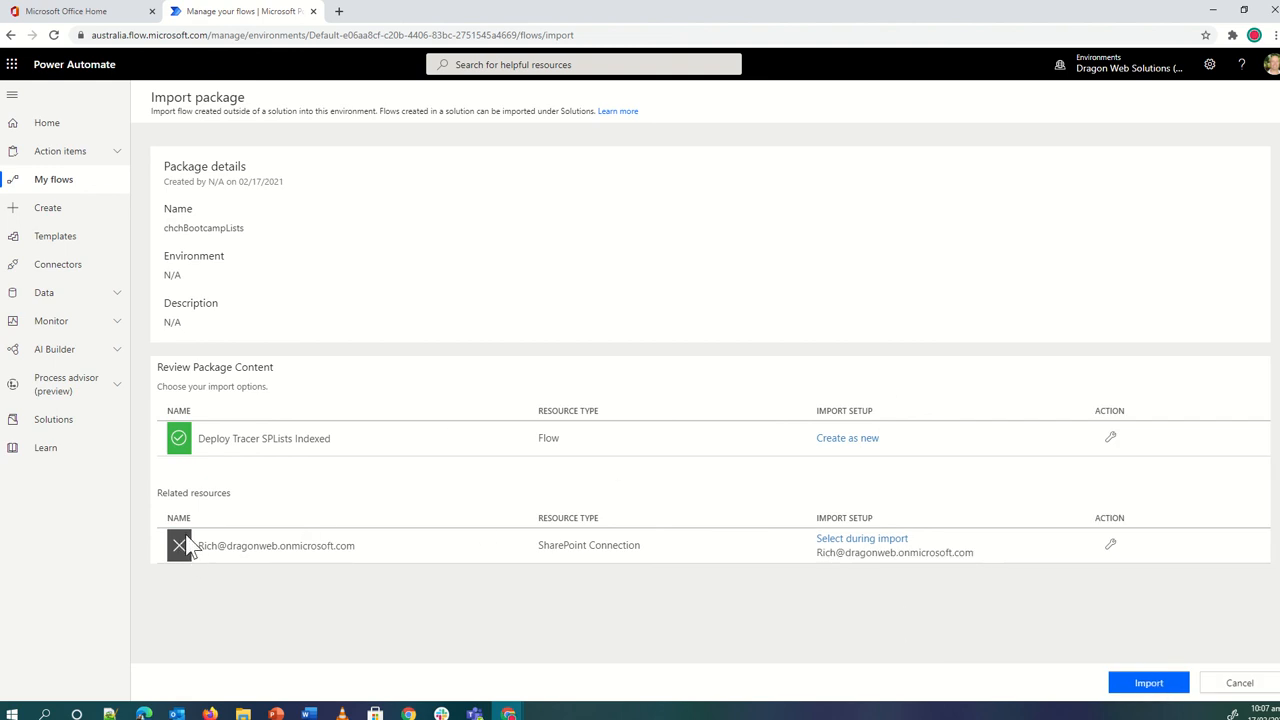
left_click(1148, 686)
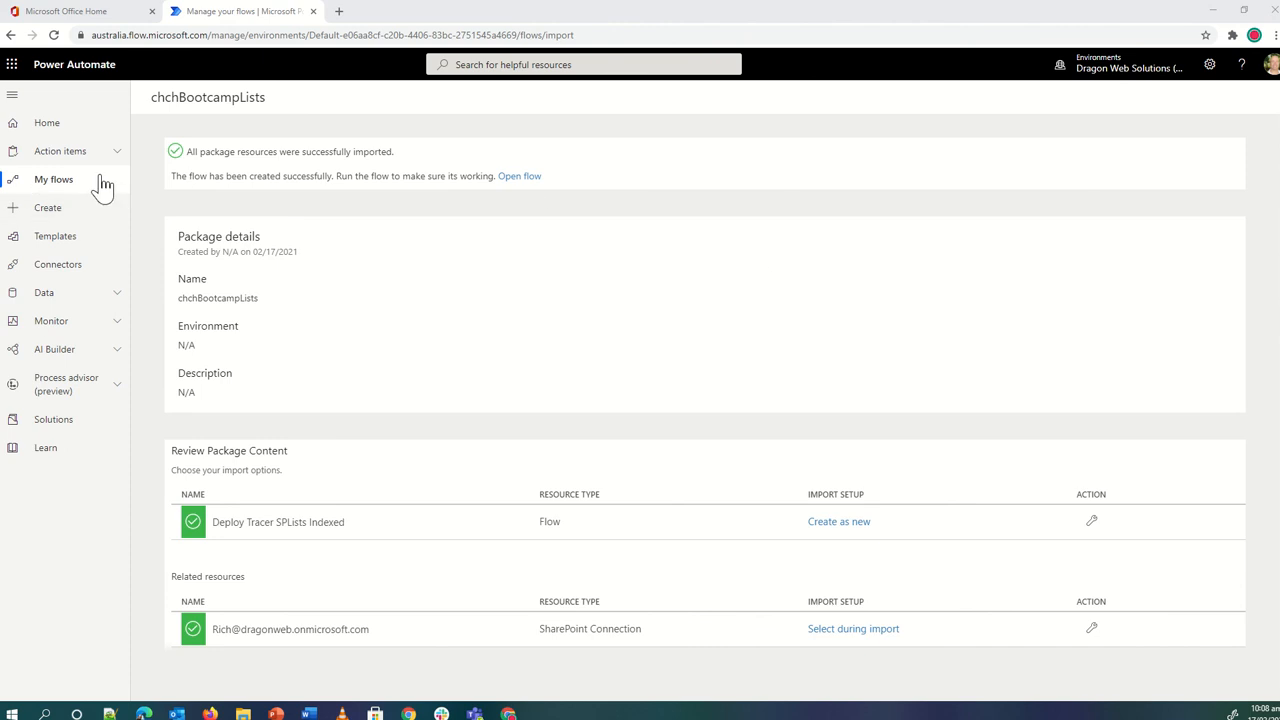
Refresh the list of own flows and turn on the imported Deploy Tracer SPLists Indexed flow
left_click(62, 191)
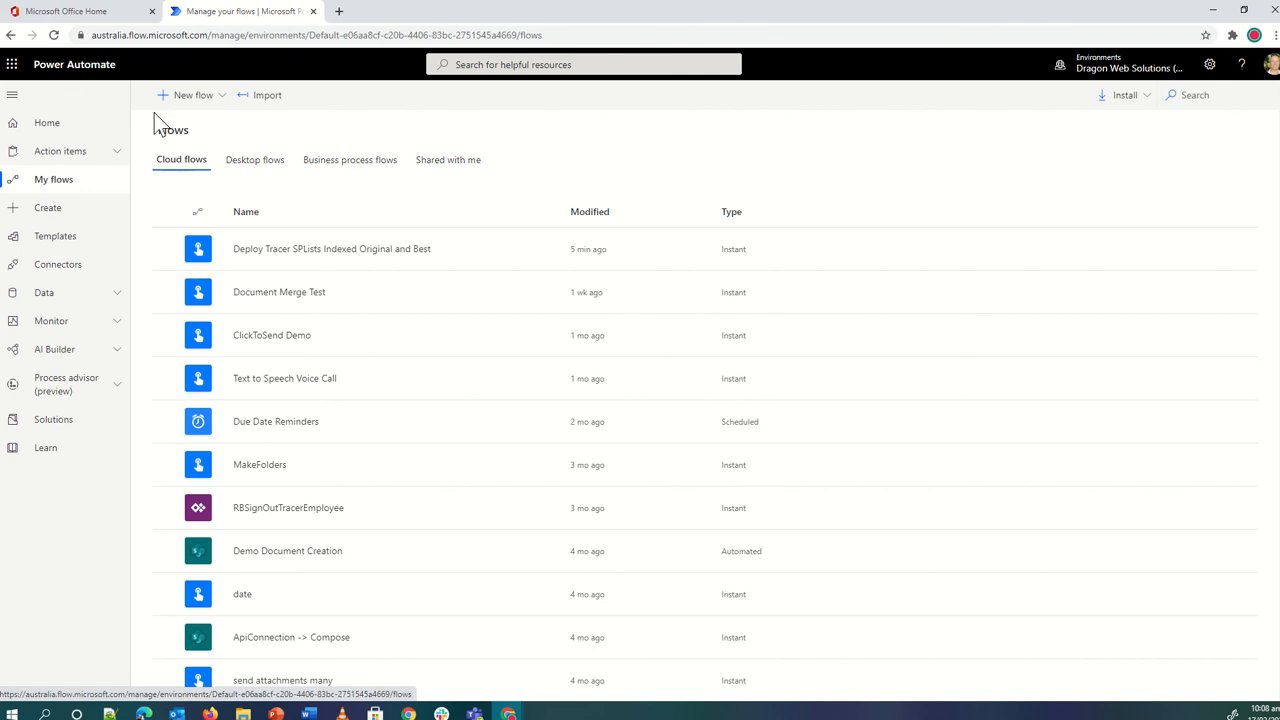
left_click(54, 35)
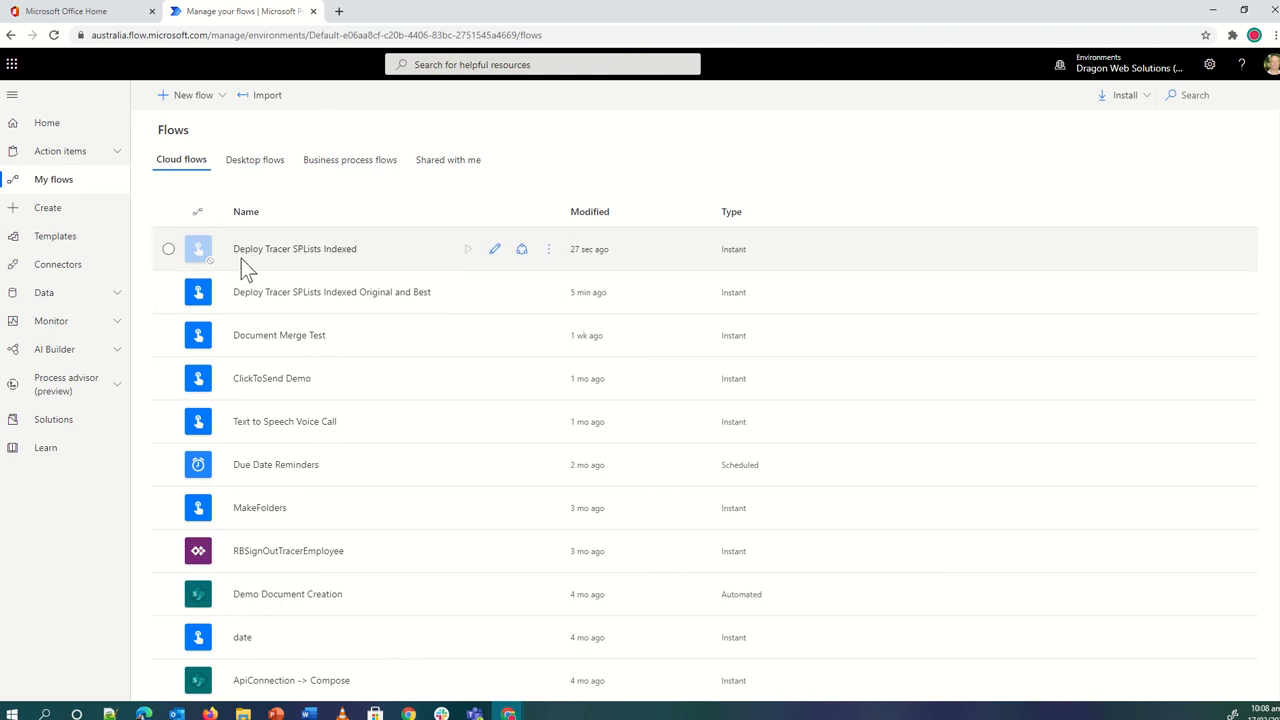
left_click(548, 252)
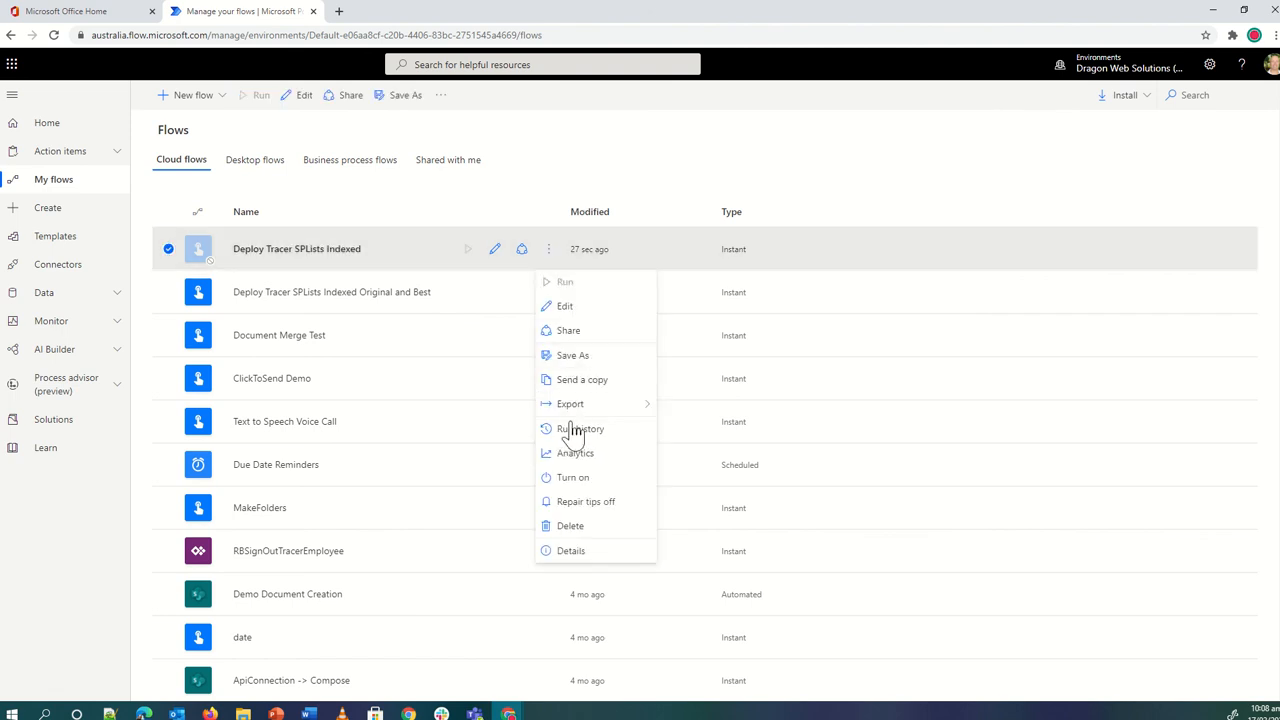
left_click(573, 480)
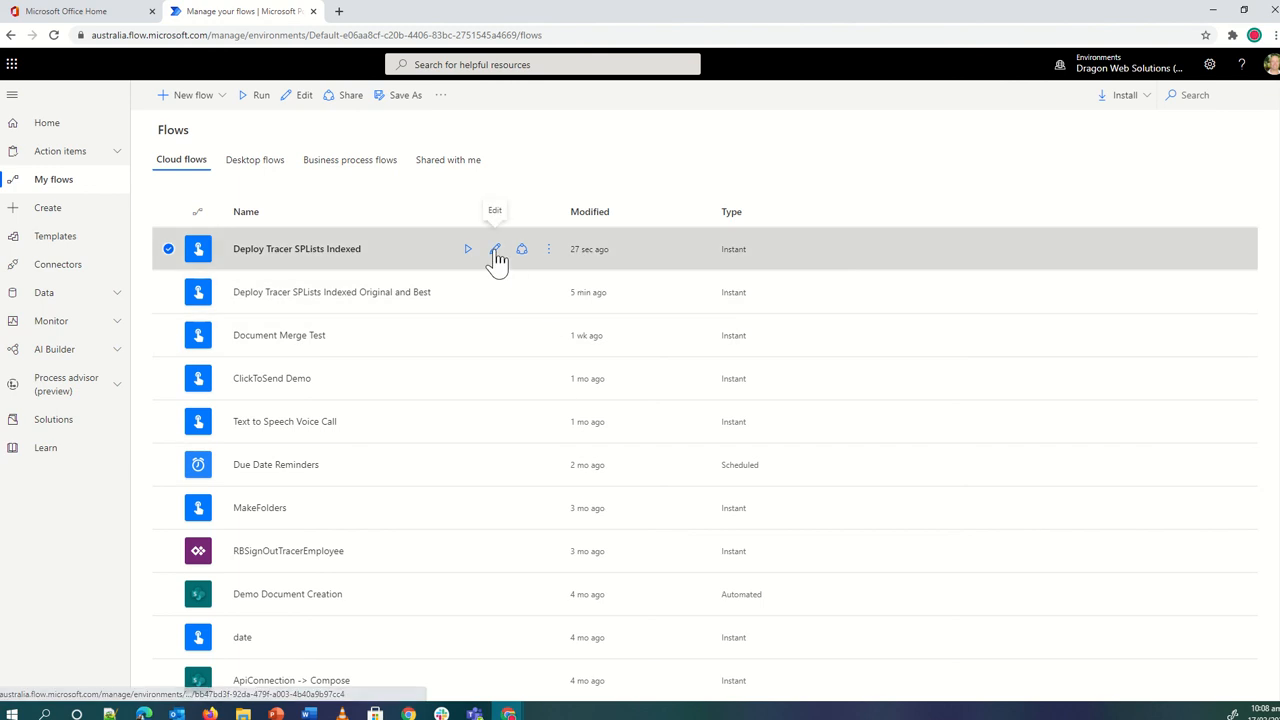
Open the Deploy Tracer SPLists Indexed flow for editing and select the URL value in its Target Site for Lists variable
left_click(495, 252)
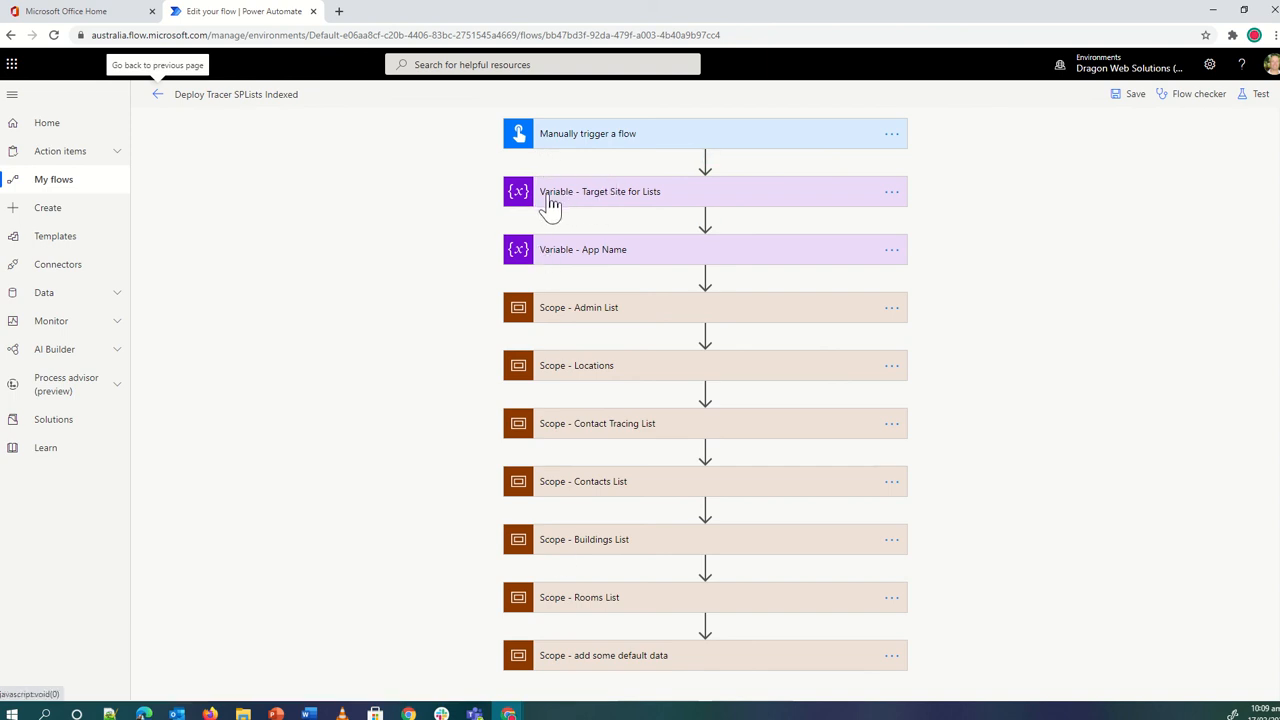
left_click(649, 201)
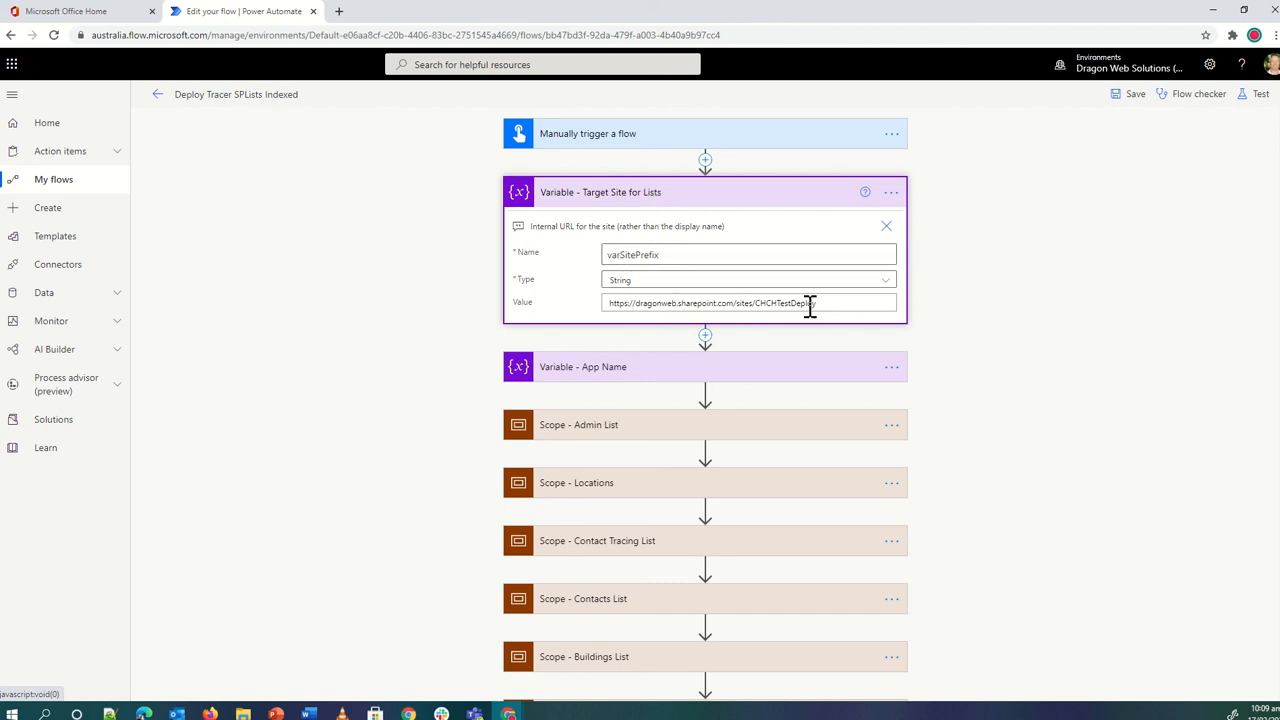
left_click_drag(810, 305, 605, 304)
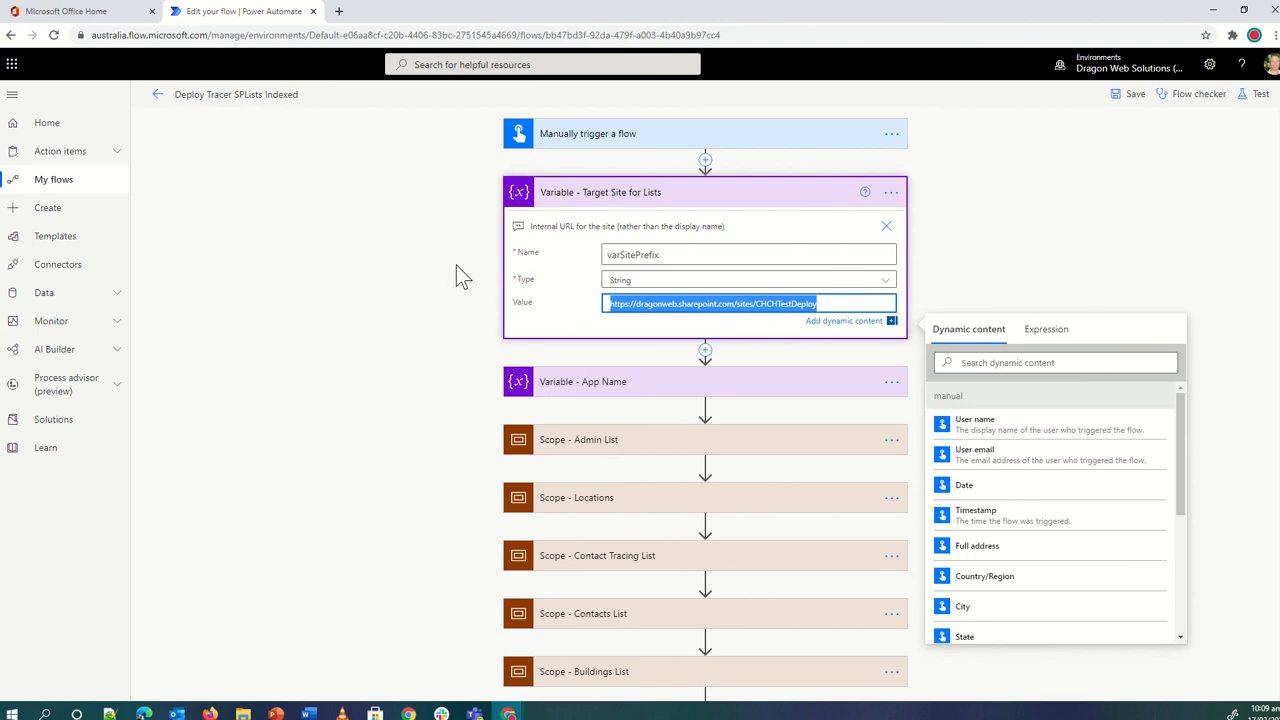
Copy the CHCHBootcamp site's web address from SharePoint and return to the flow being edited in Power Automate
left_click(76, 16)
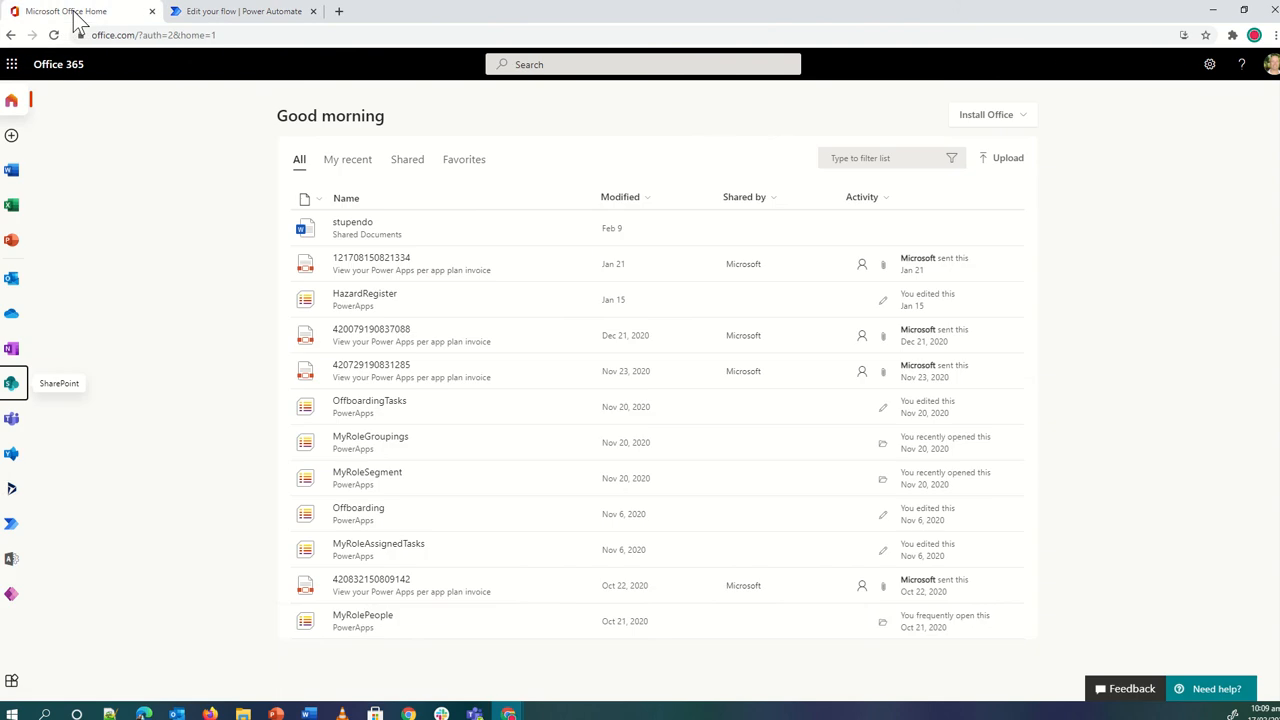
left_click(13, 388)
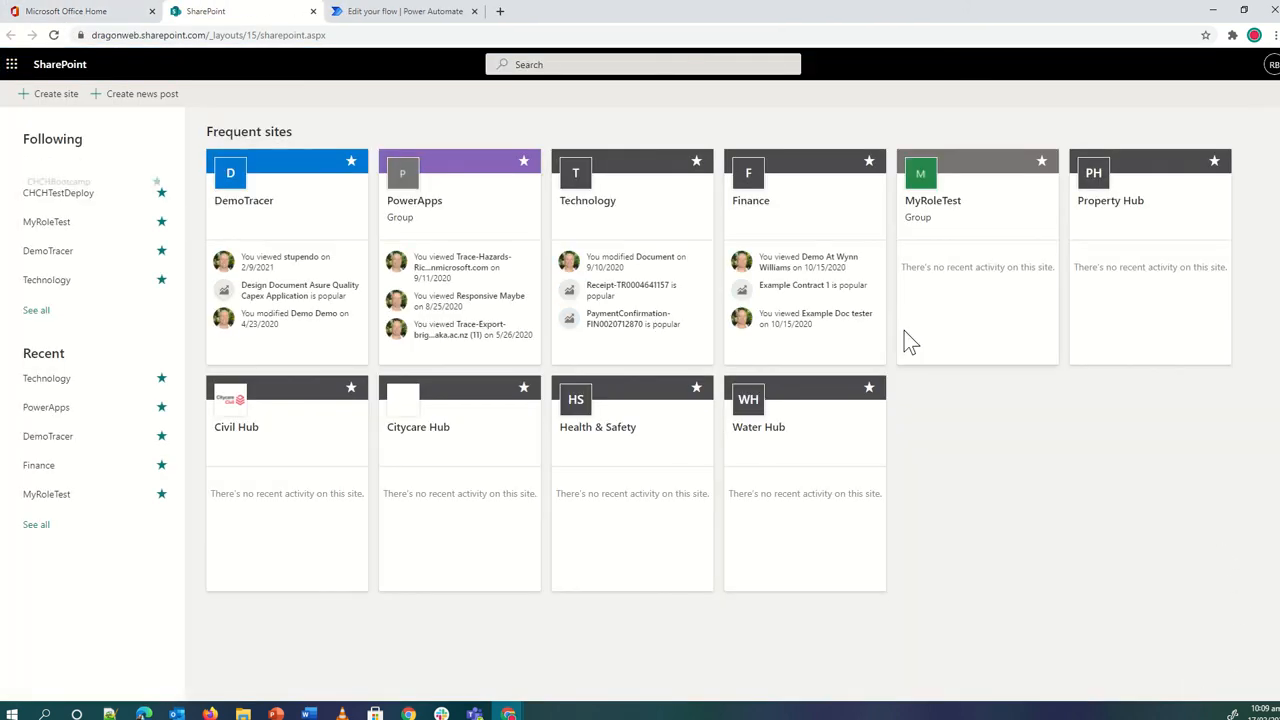
left_click(55, 35)
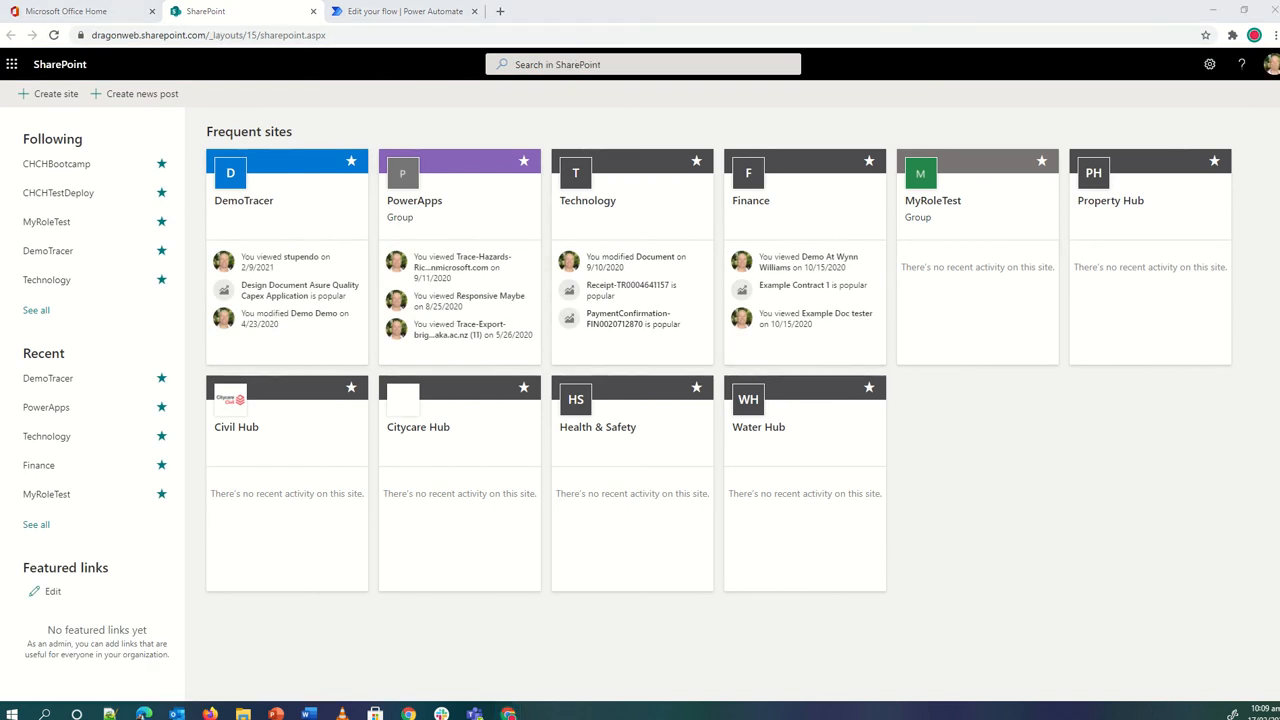
left_click(58, 172)
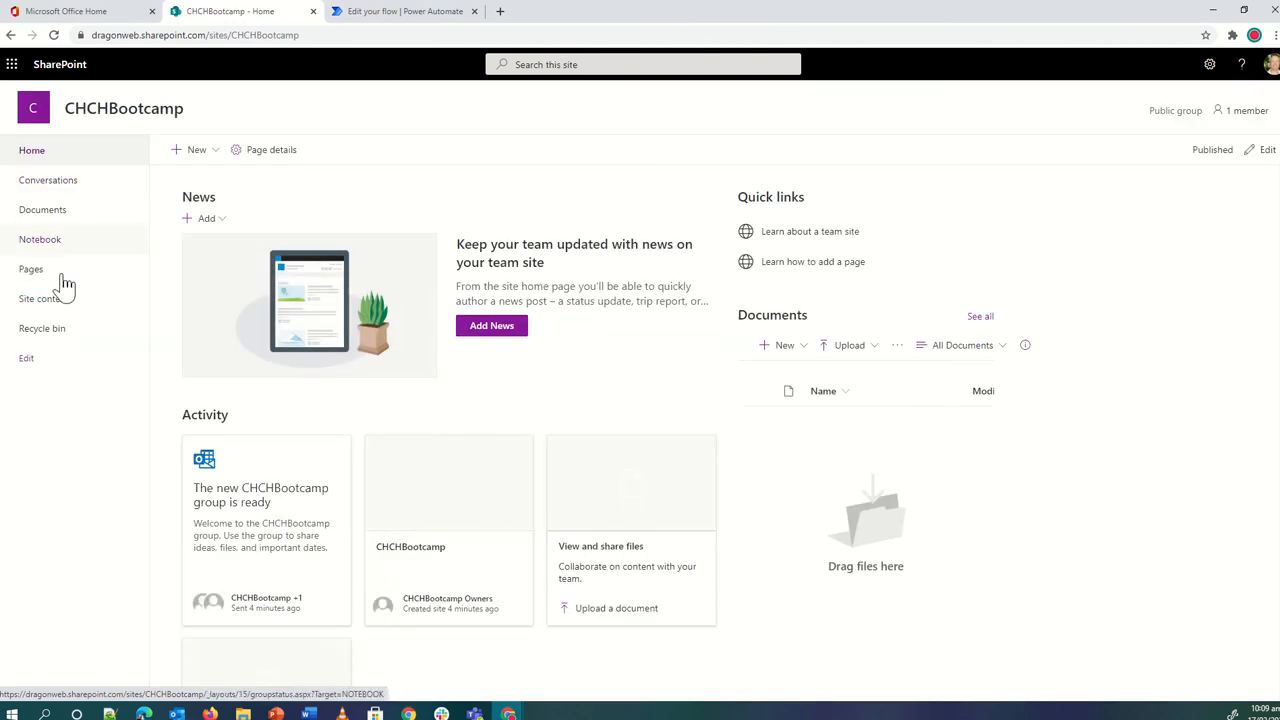
left_click(315, 35)
key("ctrl+c")
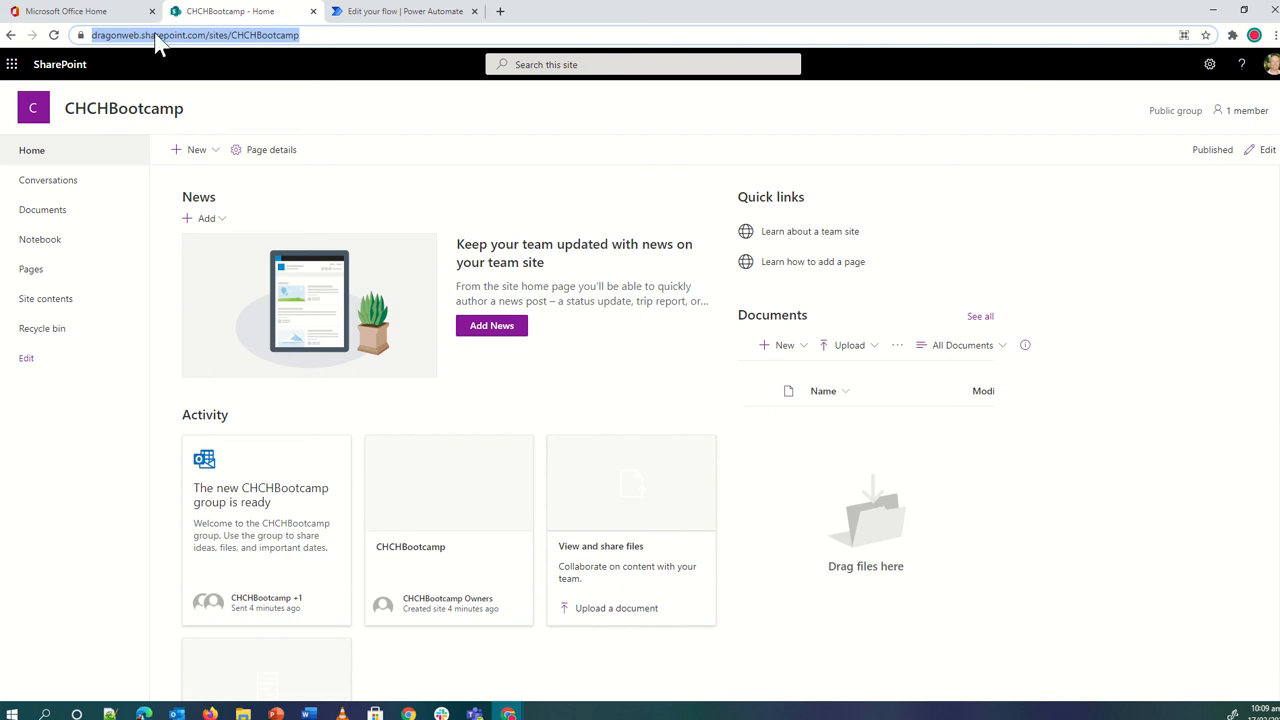
left_click(410, 11)
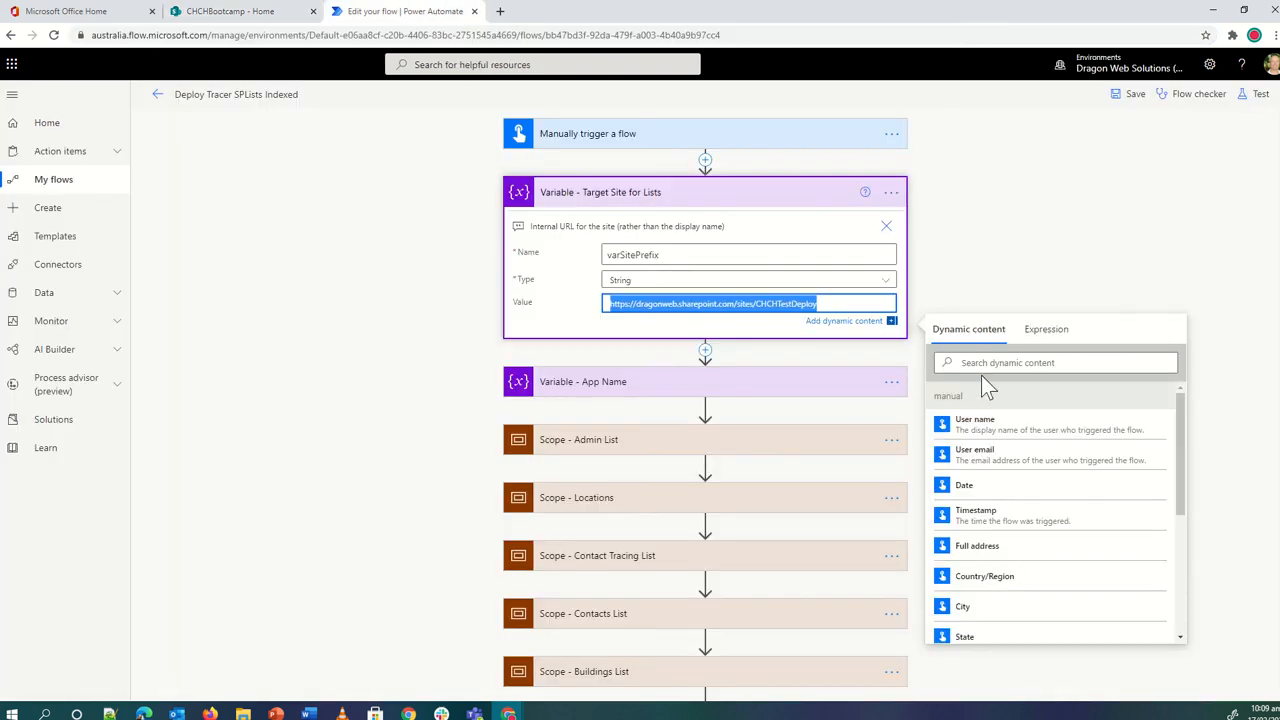
key("ctrl+v")
left_click(1002, 254)
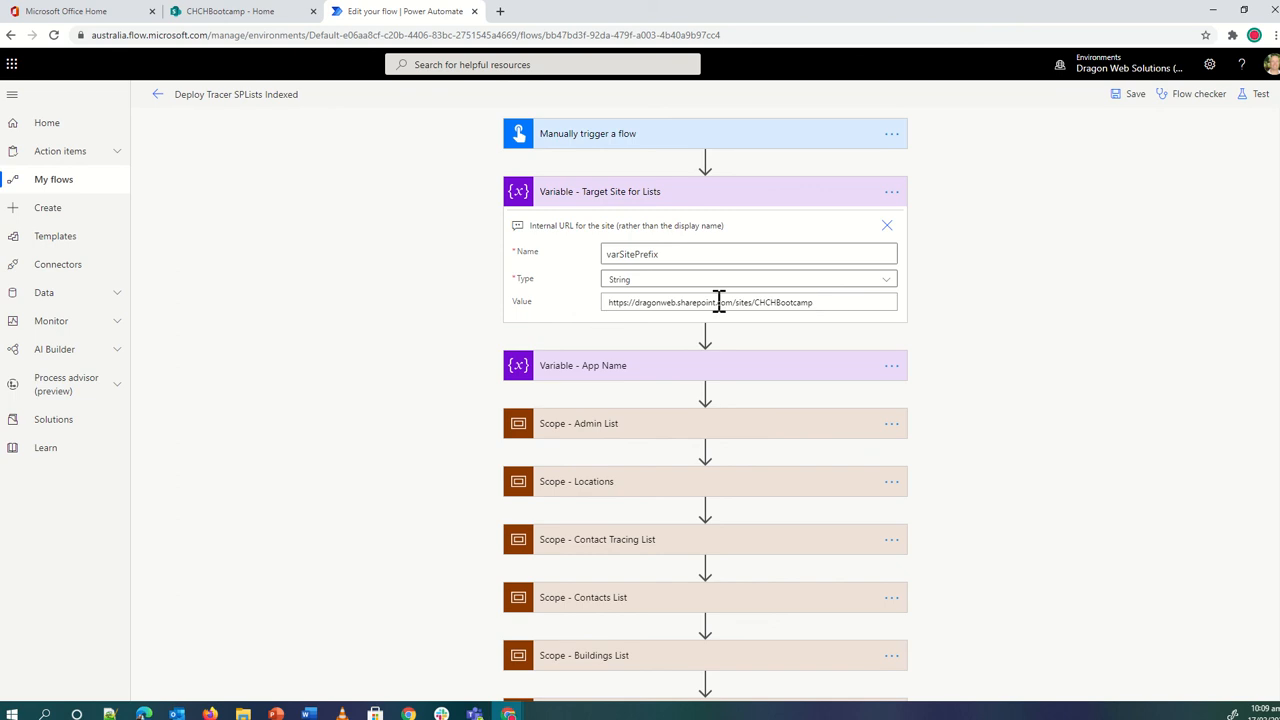
left_click(1133, 100)
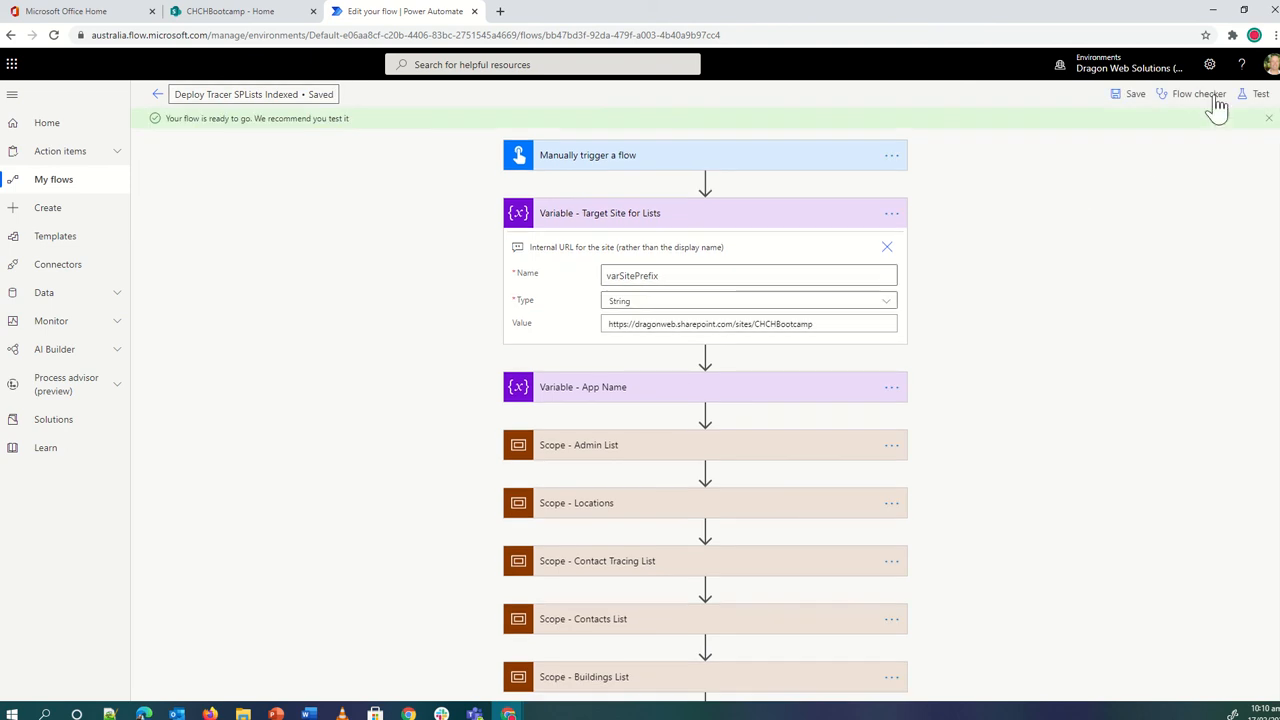
Test the Deploy Tracer SPLists Indexed flow manually with the SharePoint connection and monitor its run through the last scope
left_click(1255, 94)
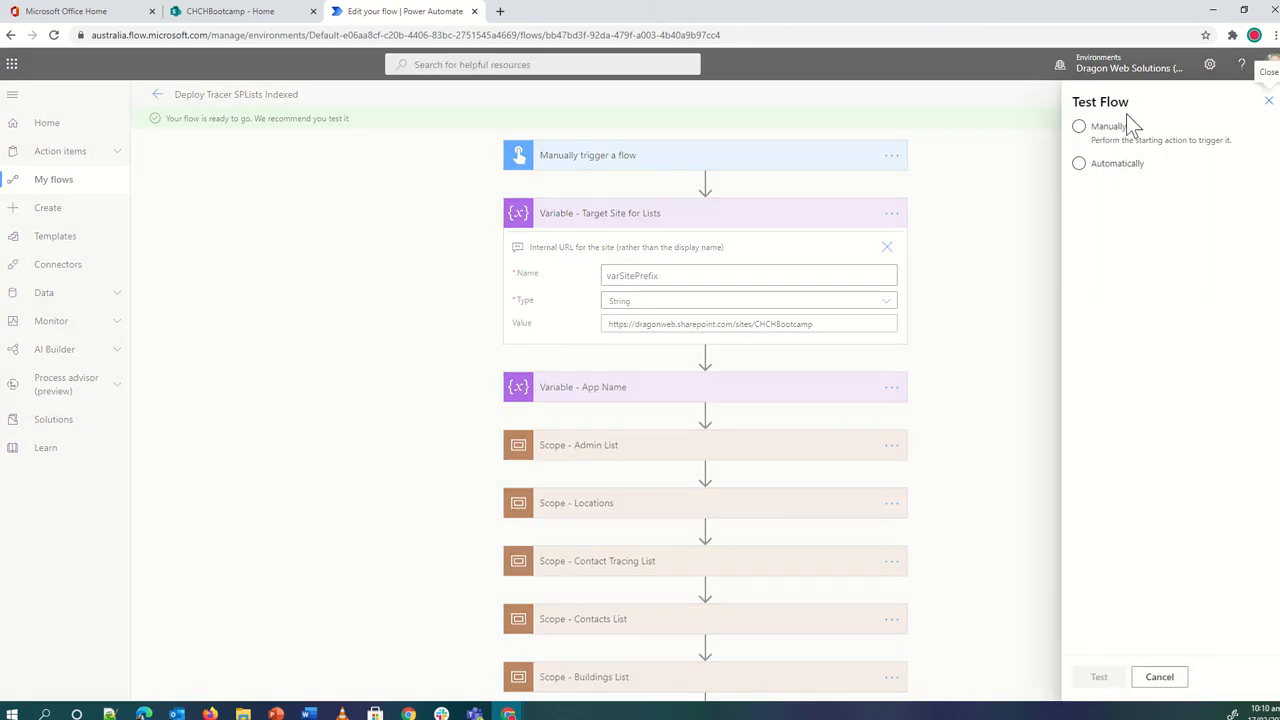
left_click(1080, 127)
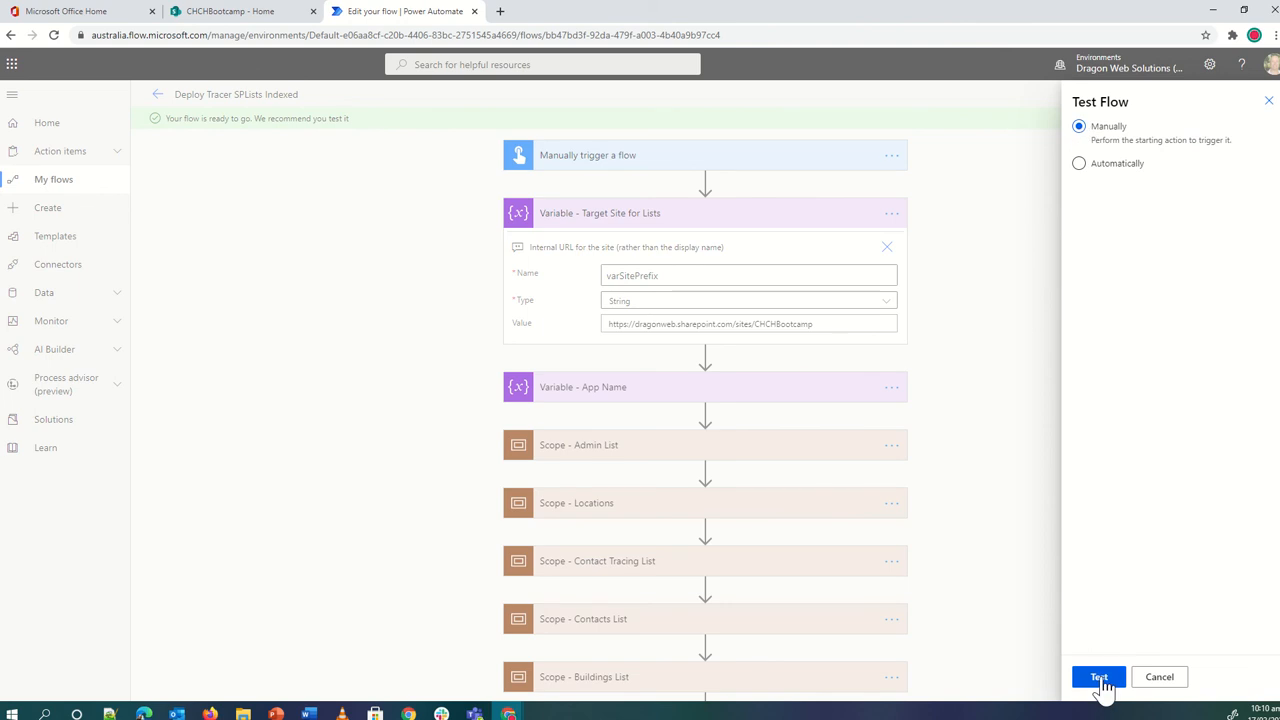
left_click(1101, 680)
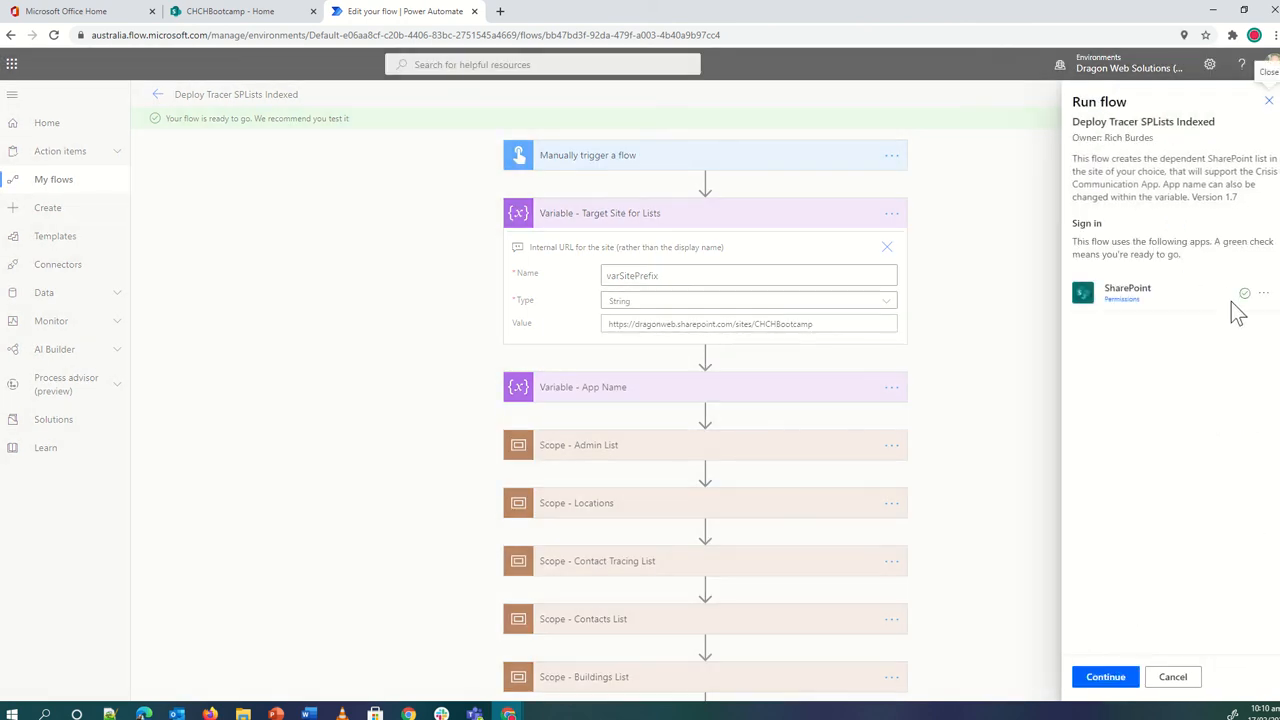
left_click(1112, 680)
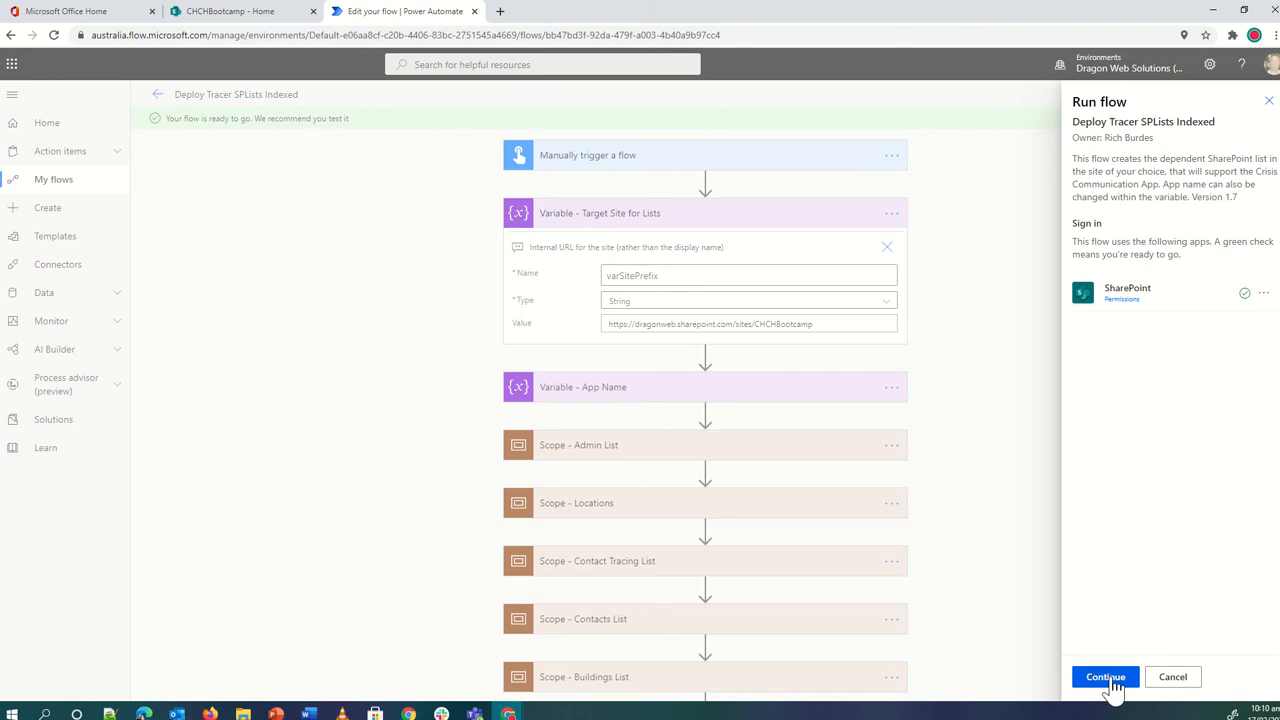
left_click(1112, 680)
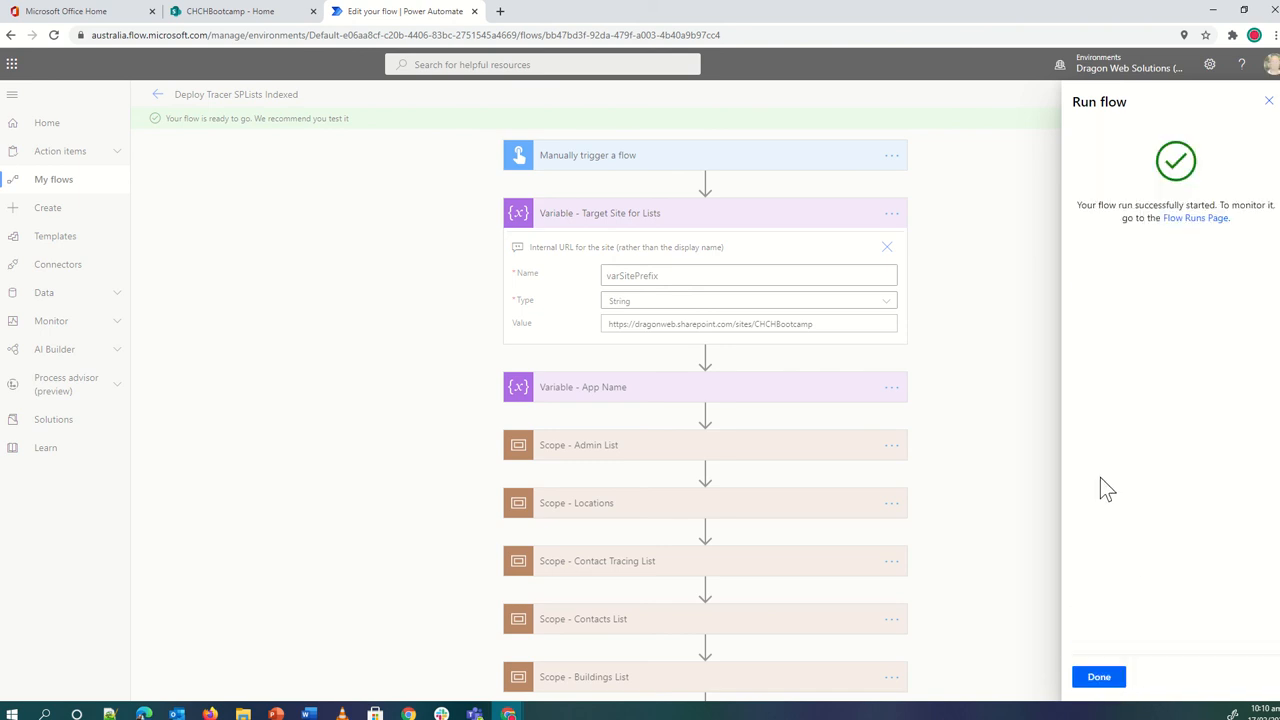
left_click(1099, 677)
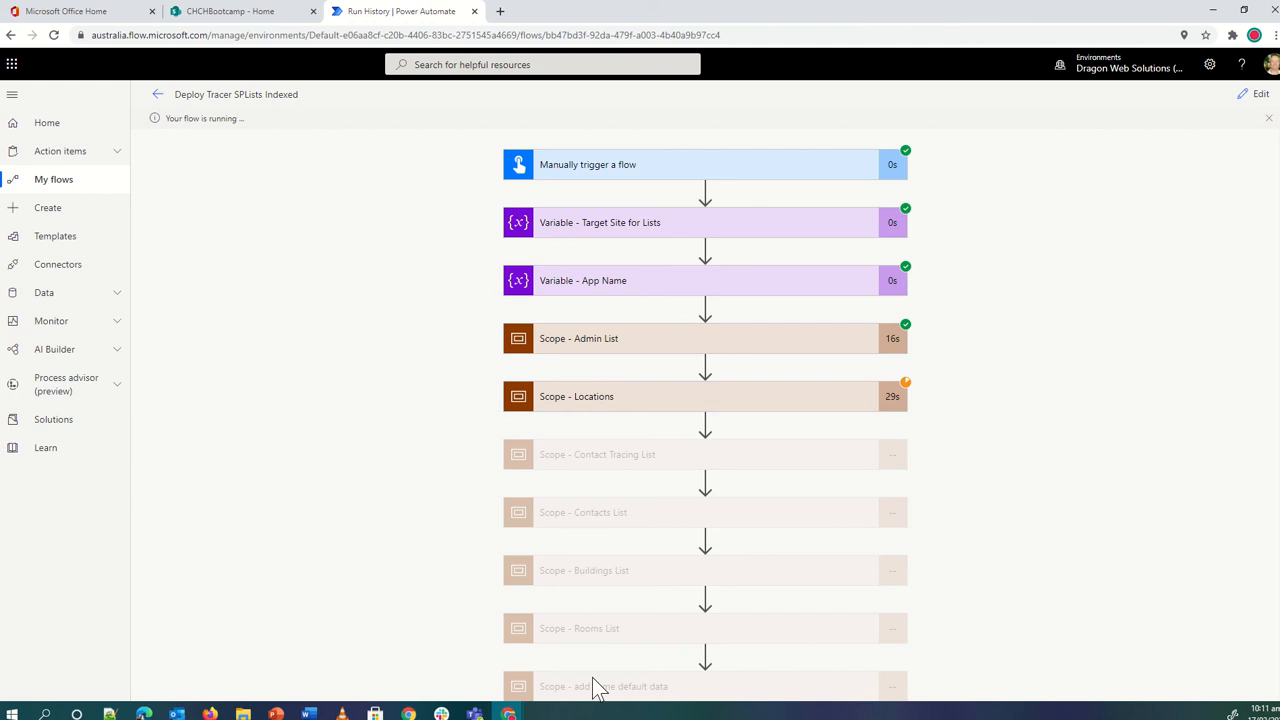
scroll(473, 595, "down", 1)
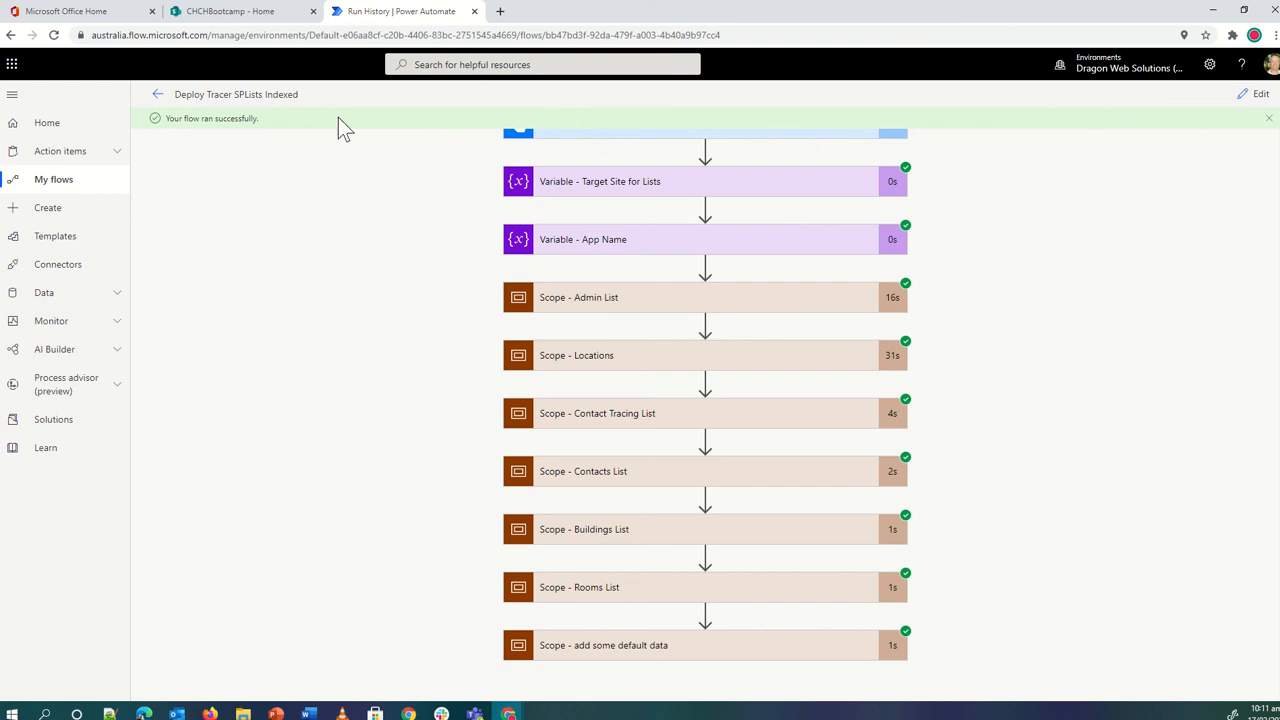
Switch to the CHCHBootcamp site in SharePoint and check its site contents and the items in the Buildings list
left_click(230, 11)
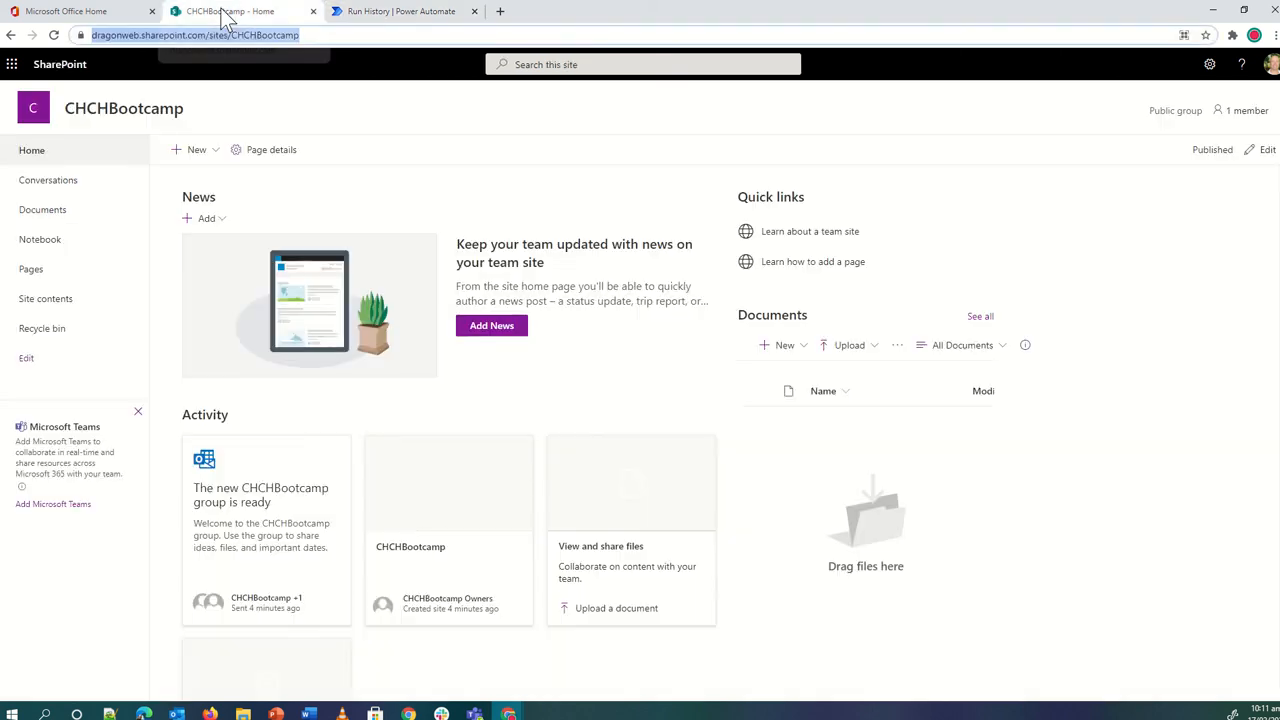
left_click(45, 301)
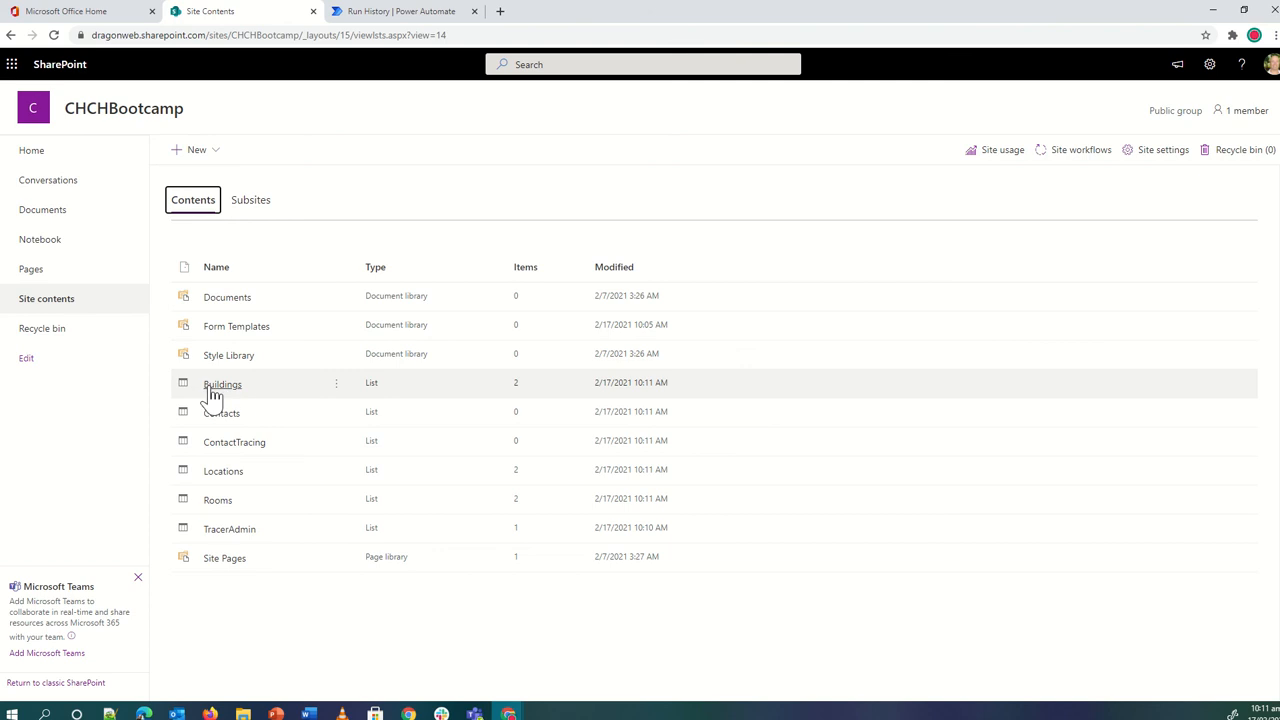
left_click(222, 388)
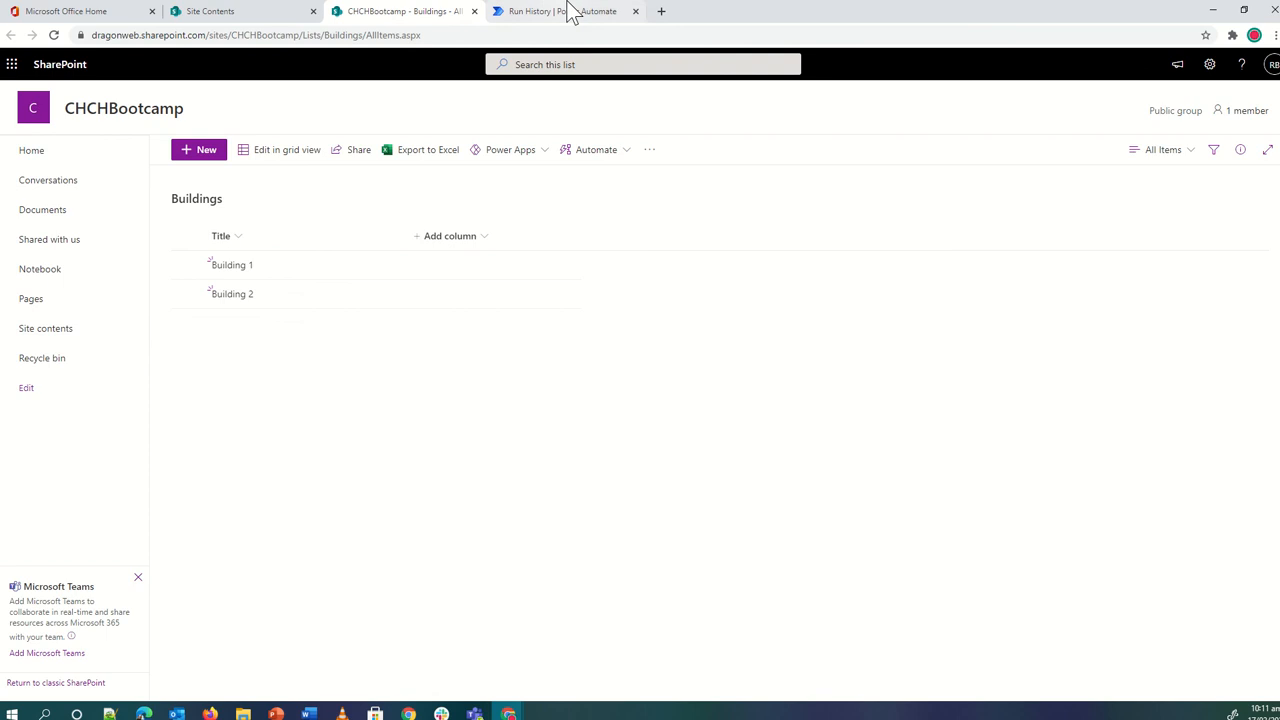
left_click(474, 11)
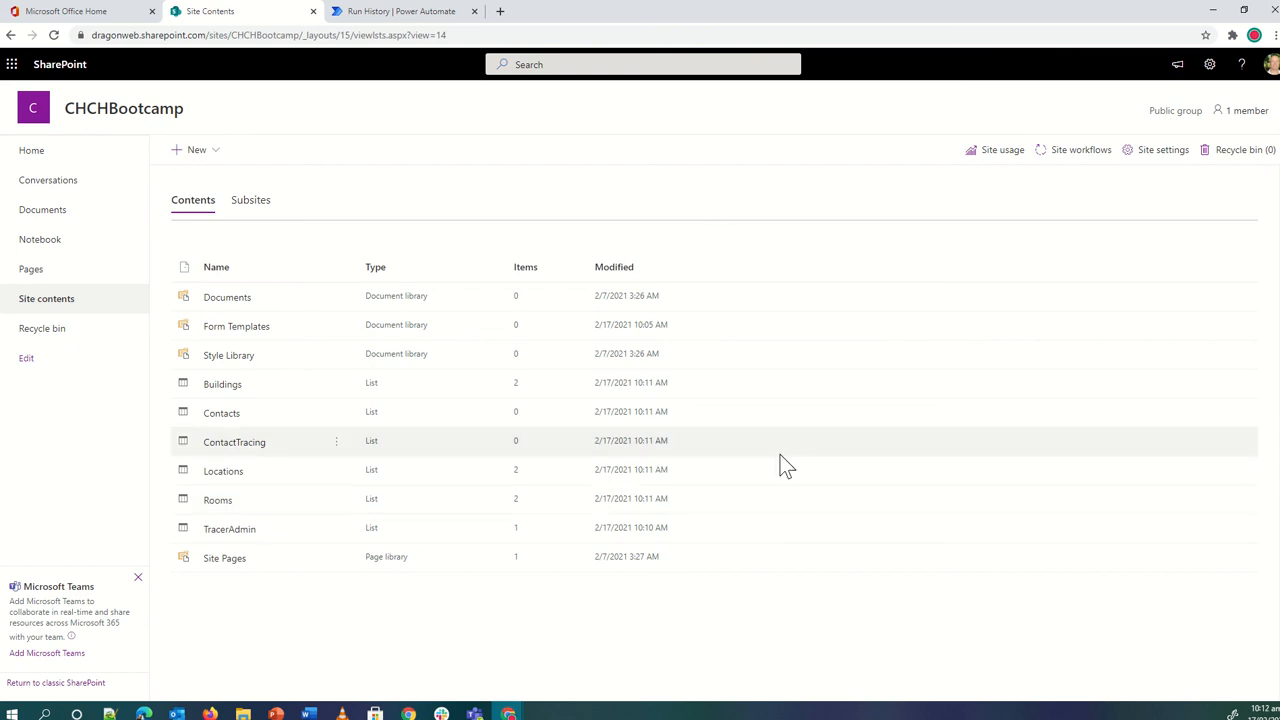
Return to Power Automate, reopen the deployed flow for editing and expand the Admin List scope
left_click(432, 12)
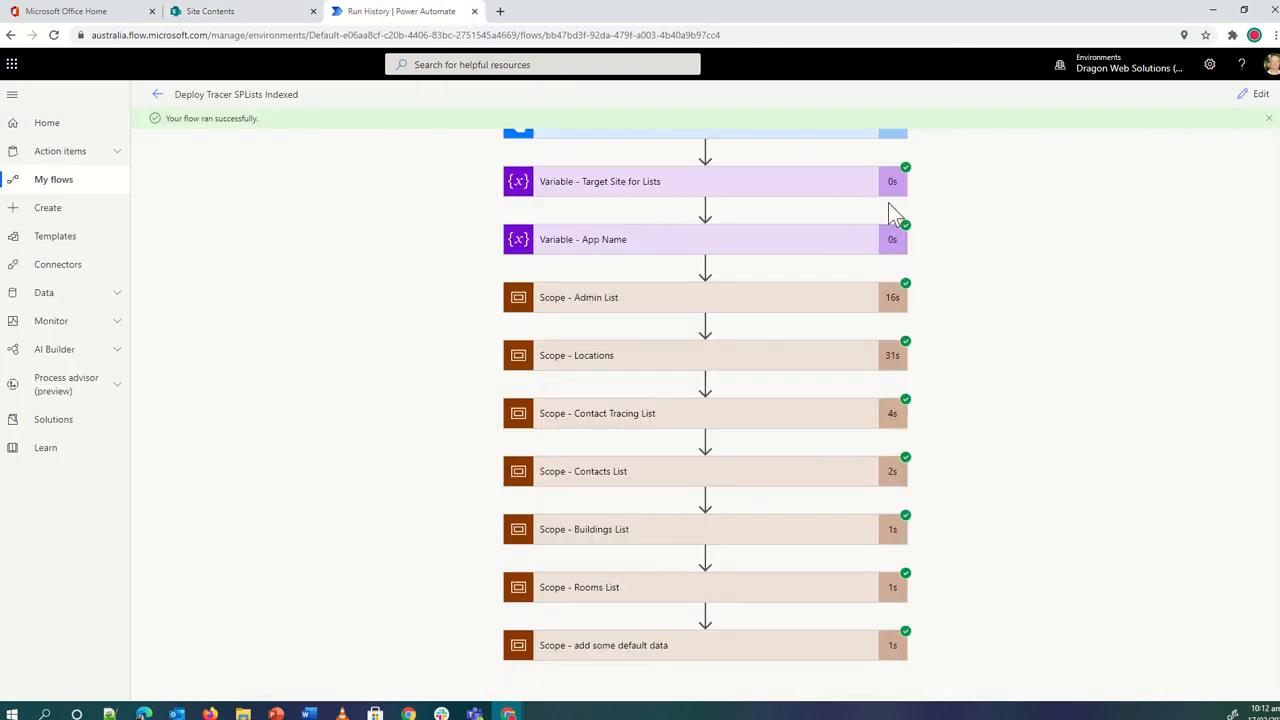
scroll(833, 297, "up", 1)
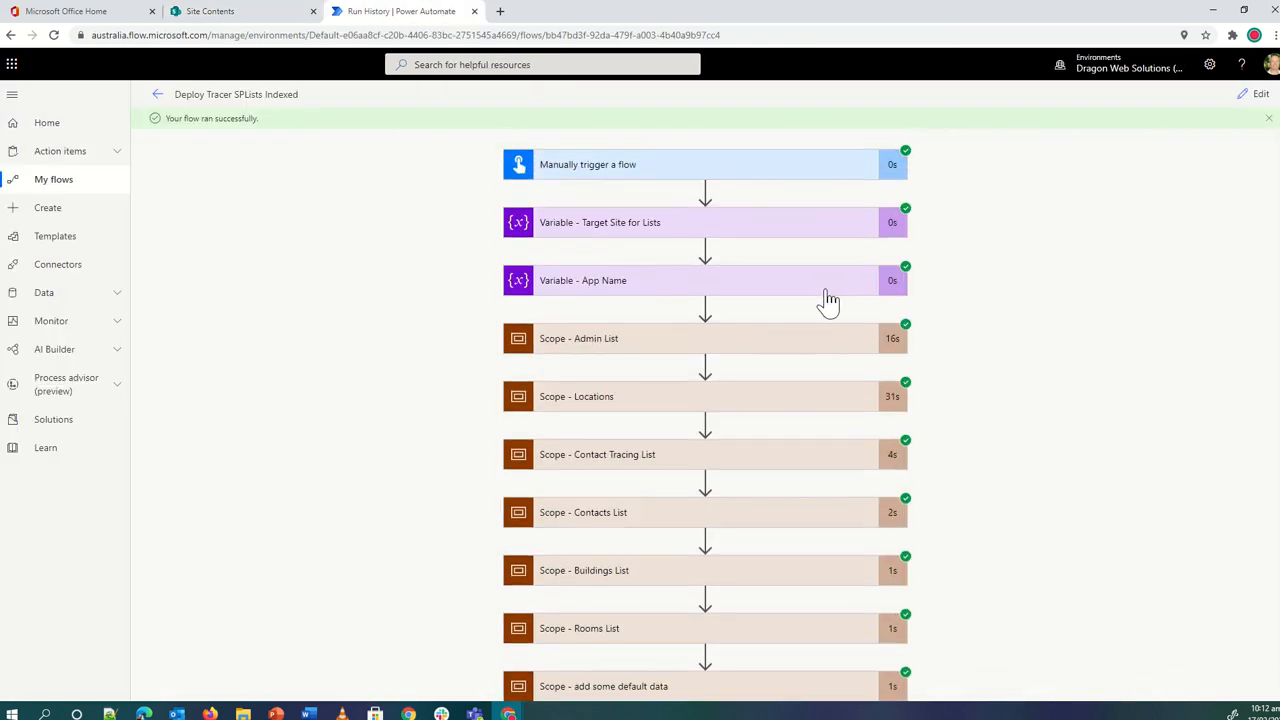
left_click(1253, 100)
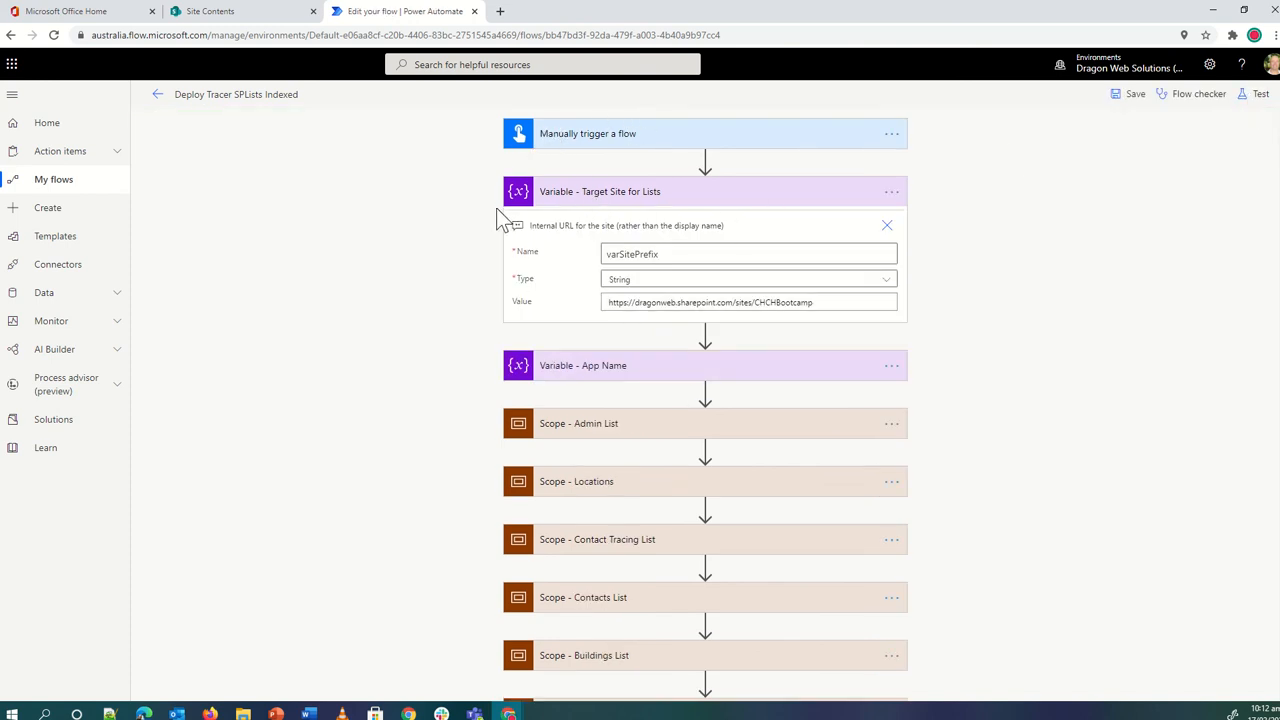
left_click(585, 435)
scroll(433, 375, "down", 1)
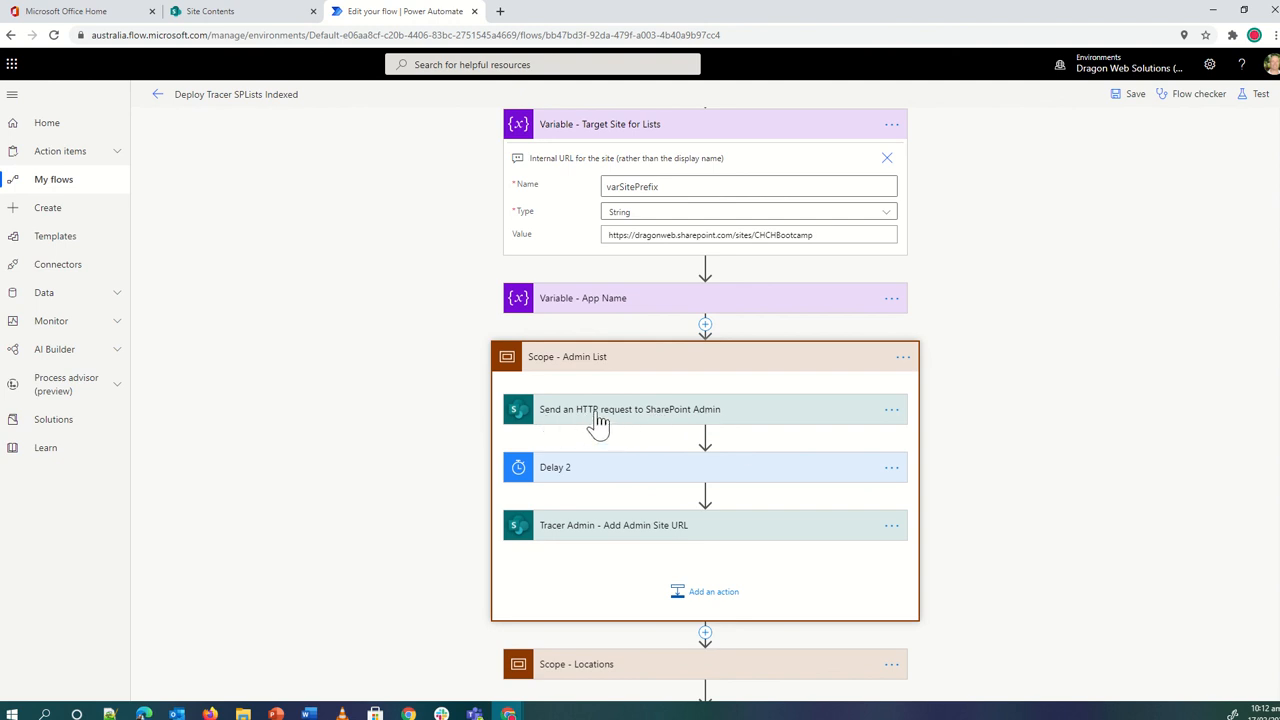
Examine the settings of the Send an HTTP request to SharePoint Admin action and compare them with the CHCHBootcamp site contents
left_click(662, 420)
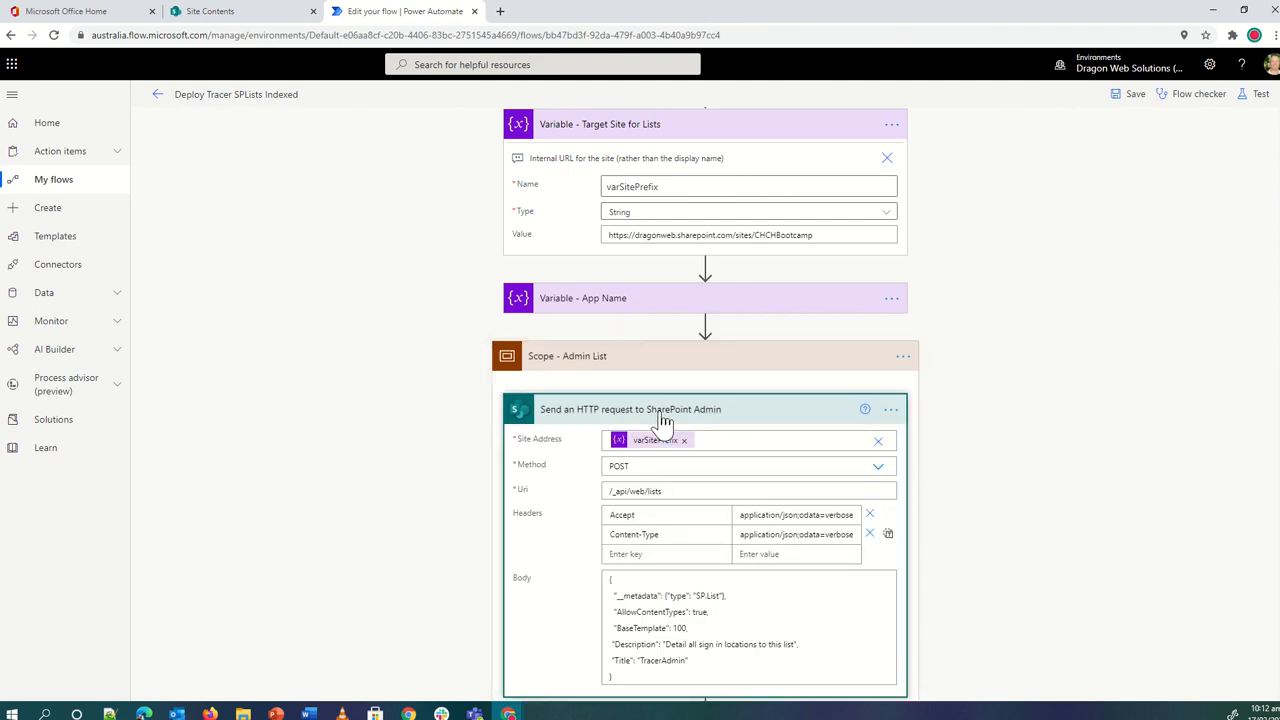
scroll(783, 485, "down", 3)
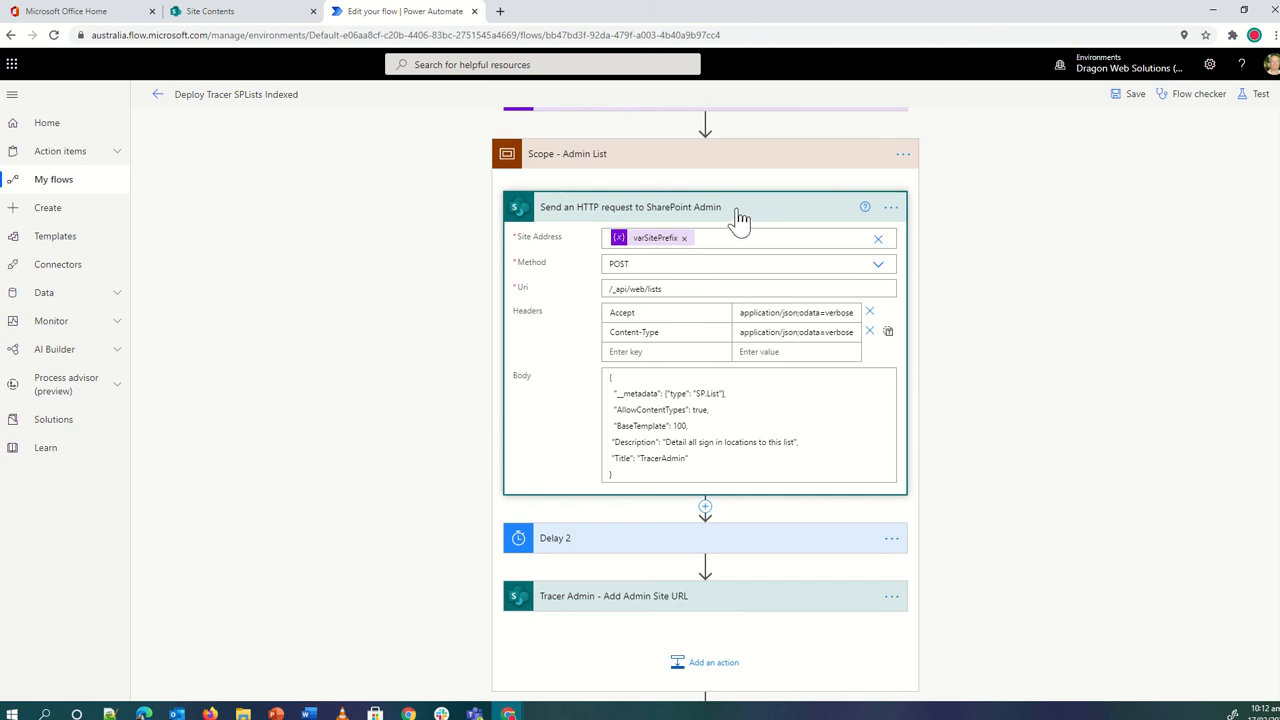
left_click(736, 218)
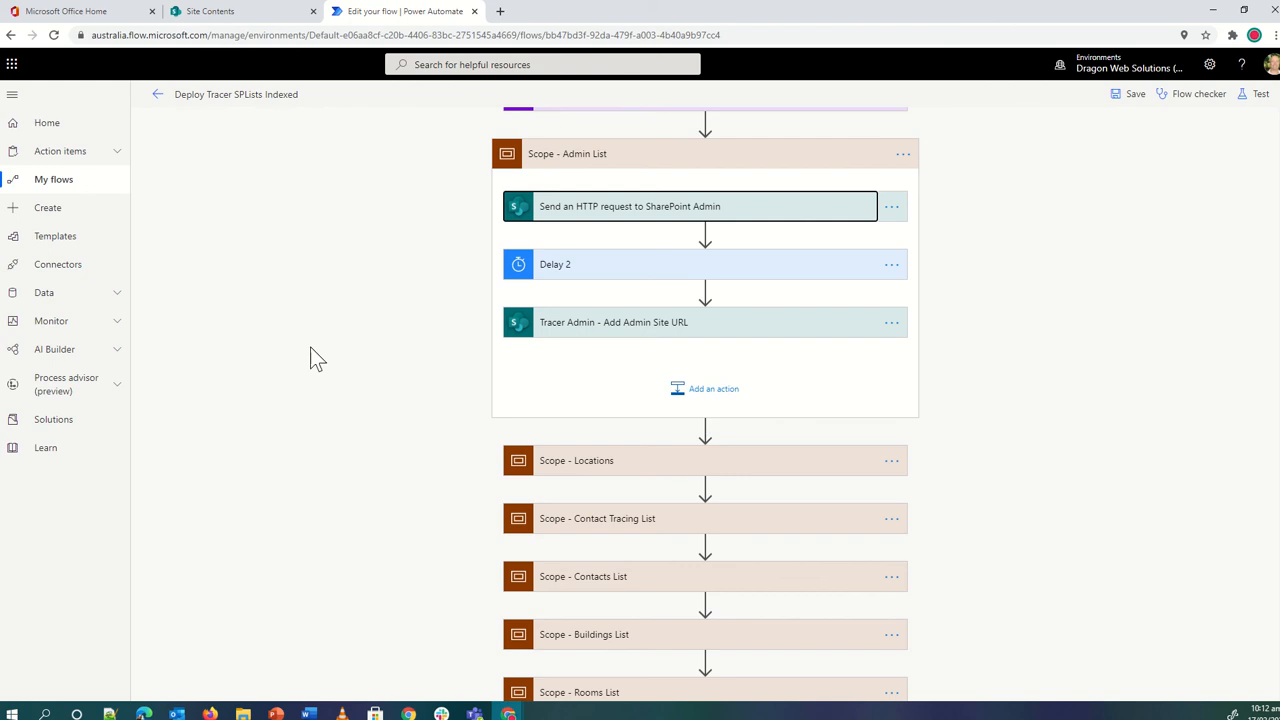
left_click(208, 11)
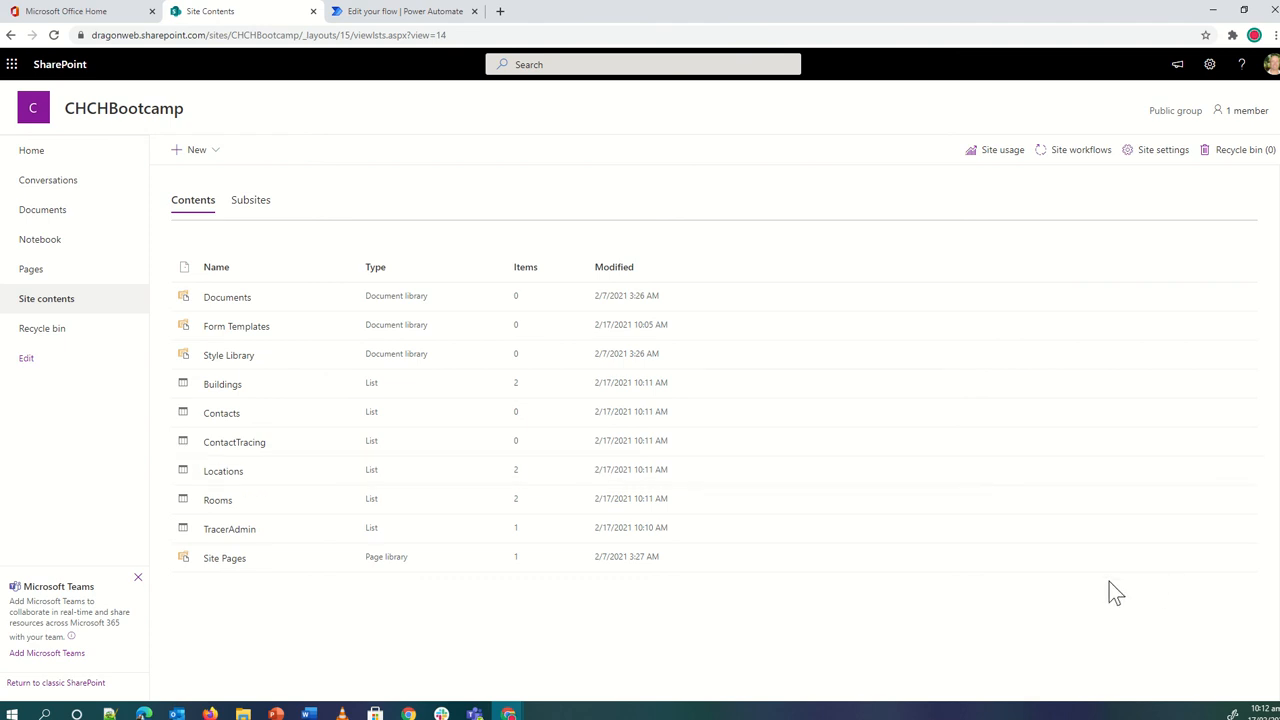
left_click(392, 11)
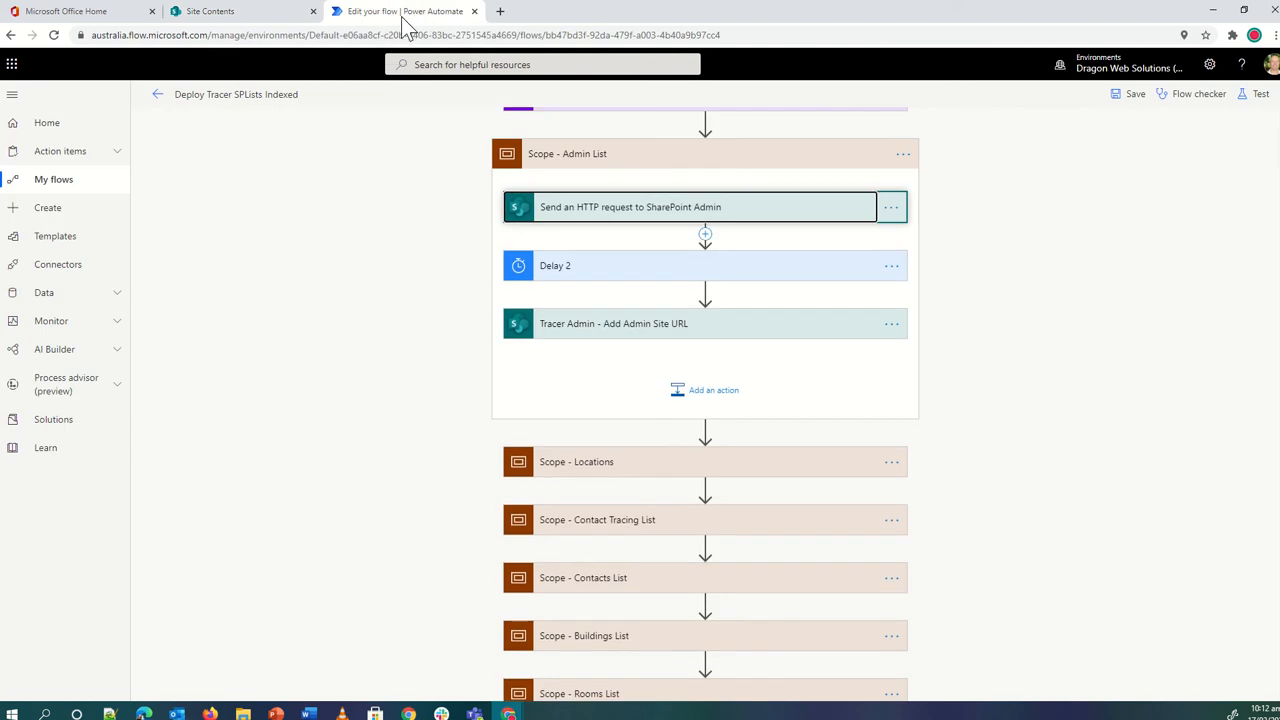